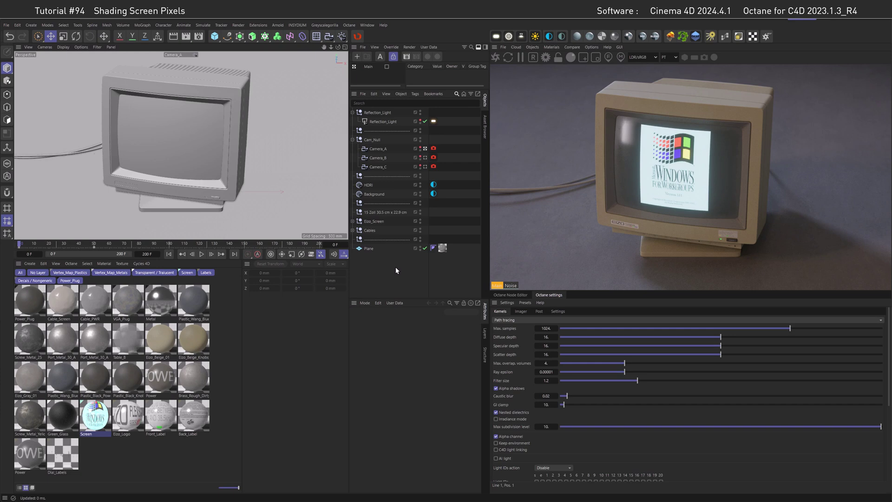
View the screen through close-up Camera_C and lower the Imager exposure to 0.16.
{"action": "left_click", "coordinate": [426, 166]}
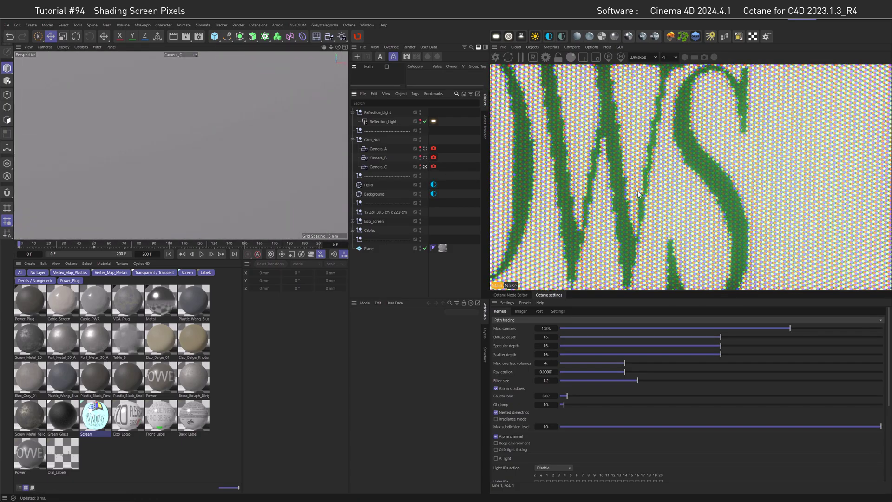
{"action": "left_click", "coordinate": [521, 311]}
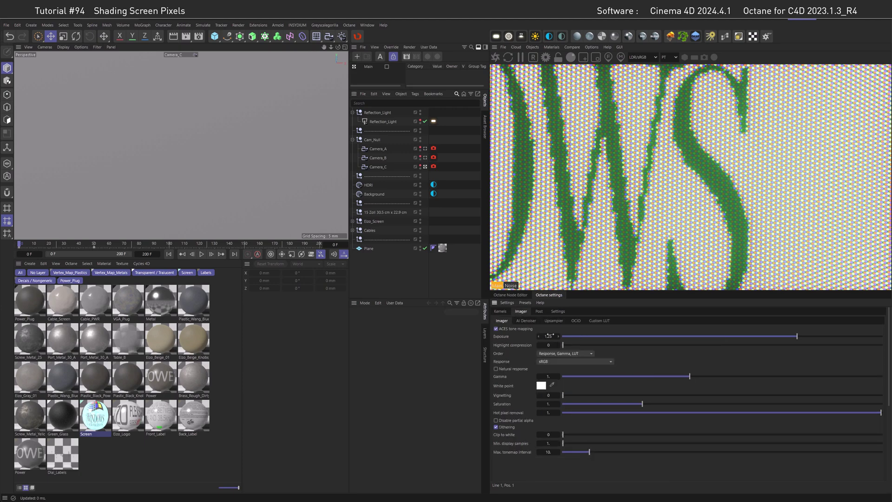
{"action": "double_click", "coordinate": [551, 336]}
{"action": "type", "text": "0.16"}
{"action": "key", "text": "Return"}
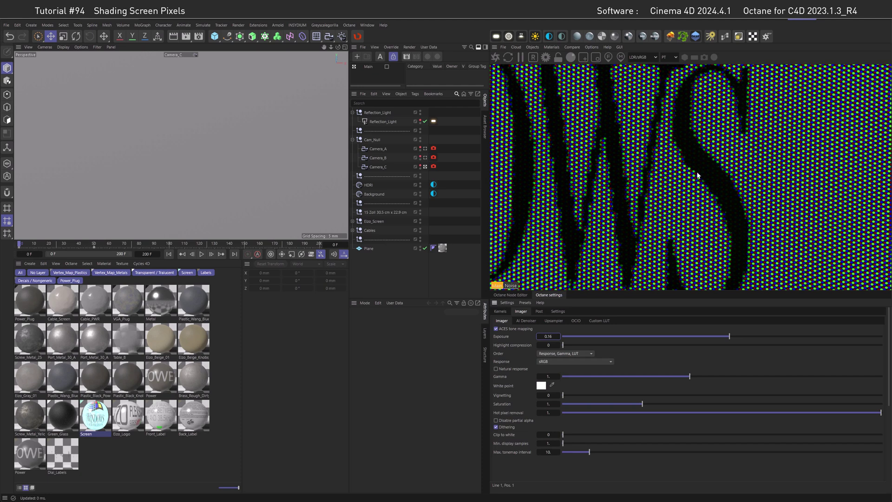
Re-angle Camera_C by adjusting its R.P tilt and R.H heading, then revisit exposure.
{"action": "left_click", "coordinate": [381, 168]}
{"action": "left_click_drag", "start_coordinate": [430, 364], "coordinate": [441, 364]}
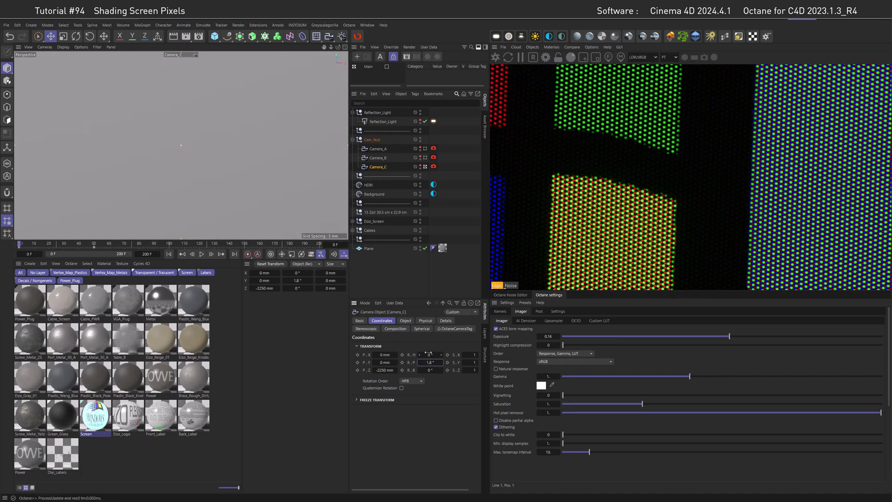
{"action": "left_click_drag", "start_coordinate": [420, 355], "coordinate": [431, 356]}
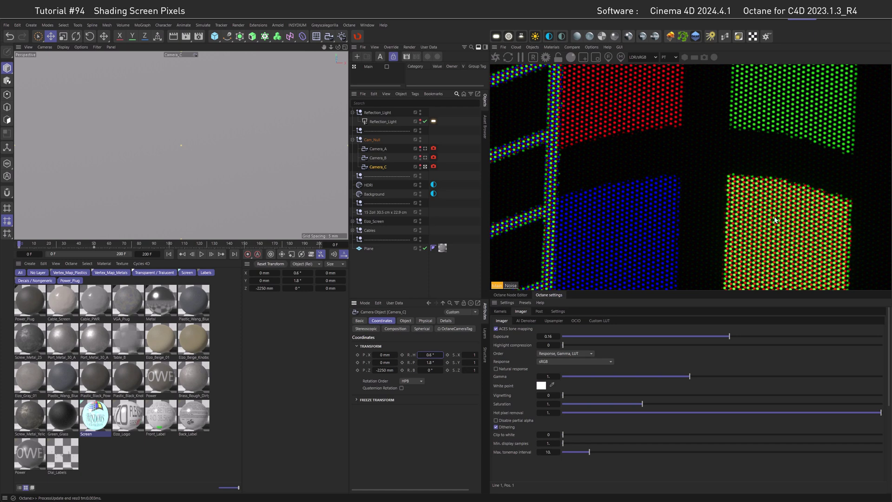
{"action": "left_click", "coordinate": [548, 336]}
{"action": "type", "text": "4"}
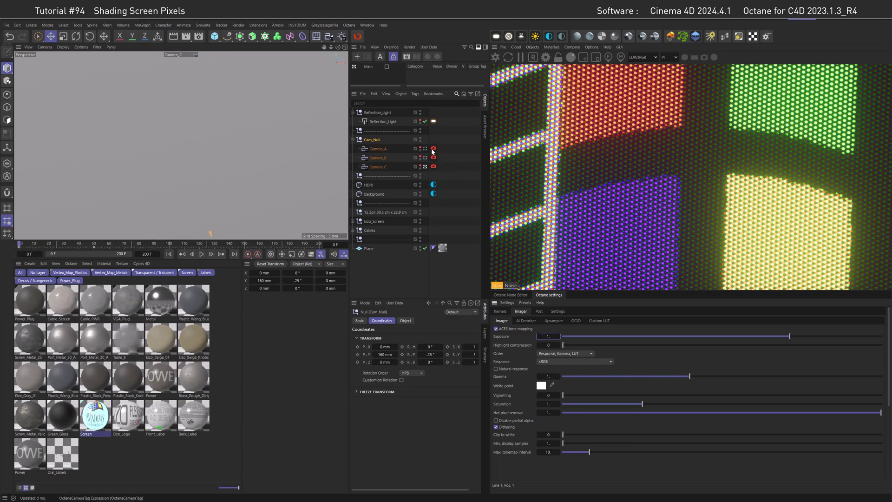
Switch back to the full monitor view on Camera_A and nudge the Cam_Null rig's heading.
{"action": "left_click", "coordinate": [426, 149]}
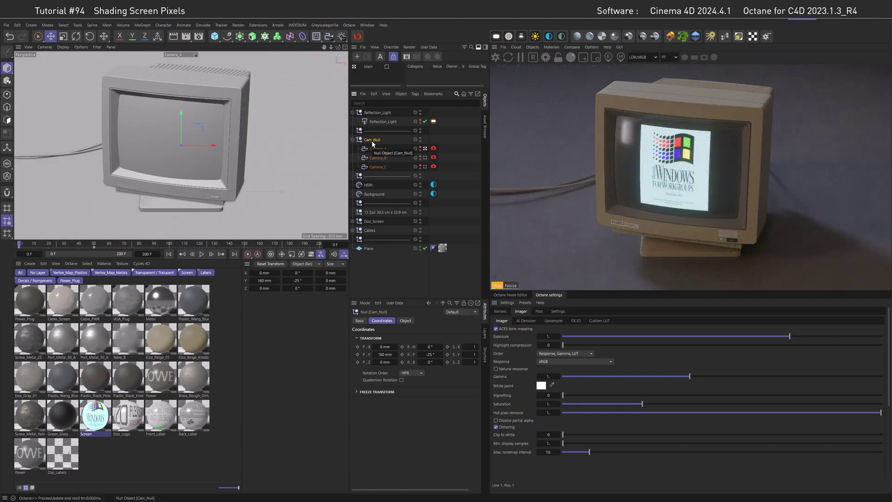
{"action": "mouse_move", "coordinate": [430, 347]}
{"action": "left_mouse_down"}
{"action": "mouse_move", "coordinate": [441, 346]}
{"action": "mouse_move", "coordinate": [427, 346]}
{"action": "left_mouse_up"}
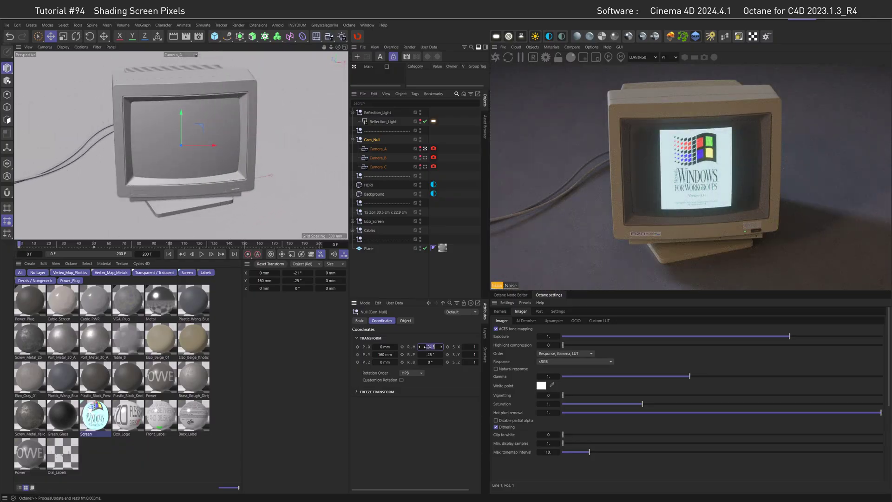
{"action": "left_click_drag", "start_coordinate": [430, 347], "coordinate": [433, 347]}
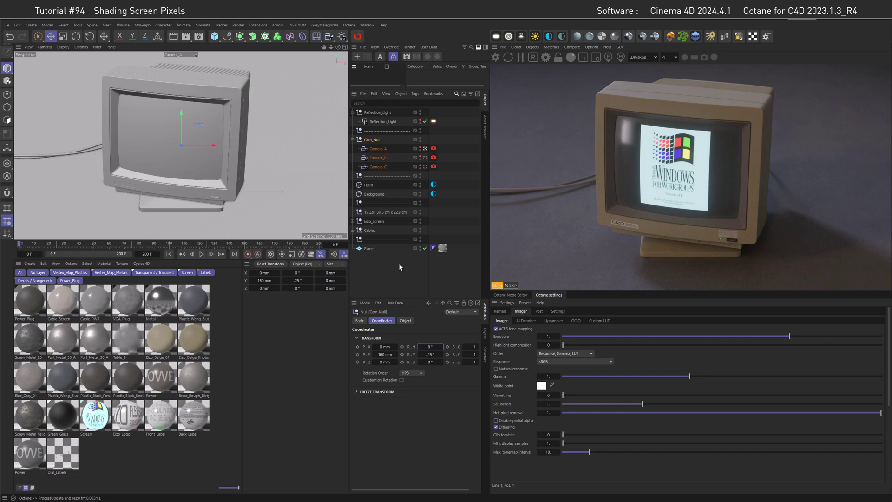
Filter the Material Manager to the Screen layer and delete the old Screen material.
{"action": "left_click", "coordinate": [187, 273]}
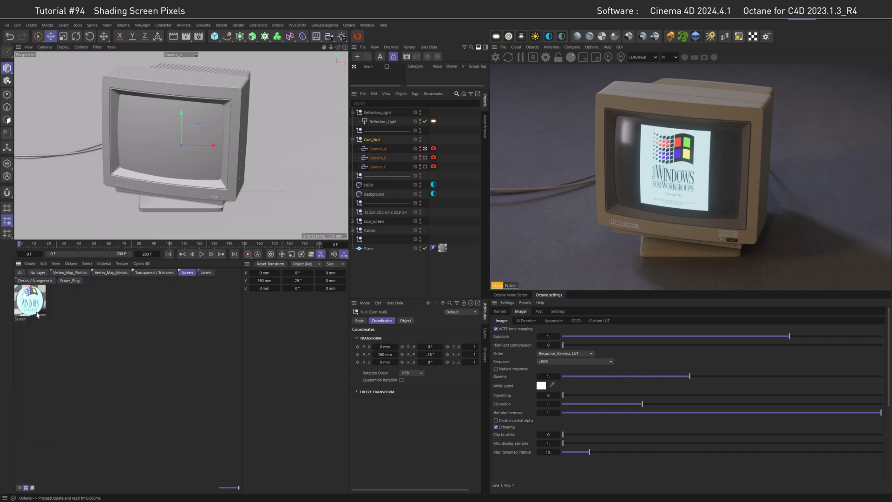
{"action": "left_click", "coordinate": [31, 301]}
{"action": "key", "text": "Delete"}
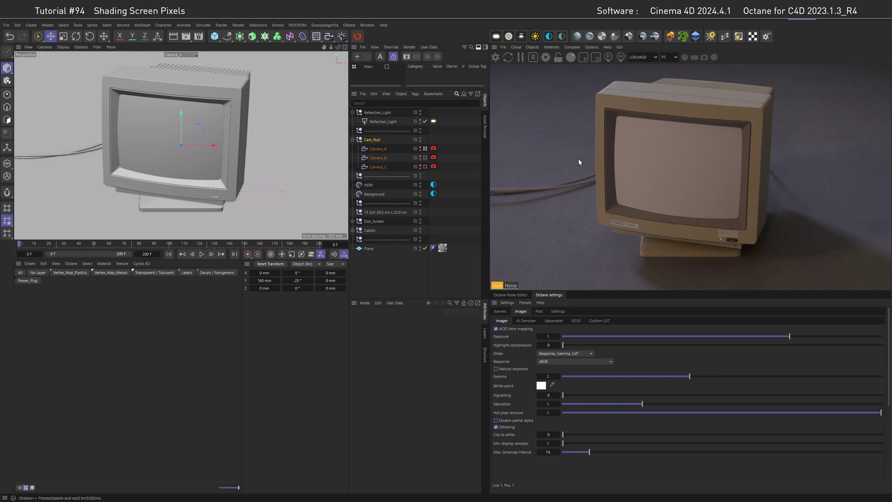
Create a new Octane diffuse material and show it under the Screen layer filter.
{"action": "left_click", "coordinate": [551, 47]}
{"action": "mouse_move", "coordinate": [564, 83]}
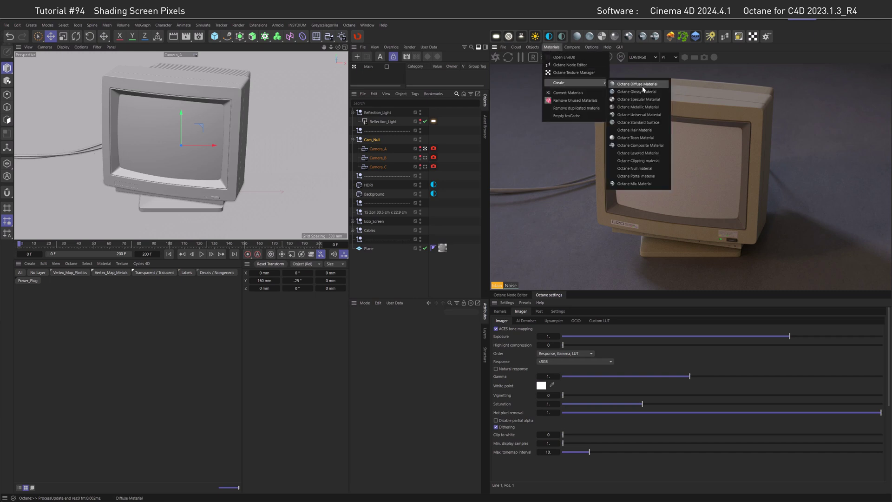
{"action": "left_click", "coordinate": [642, 86]}
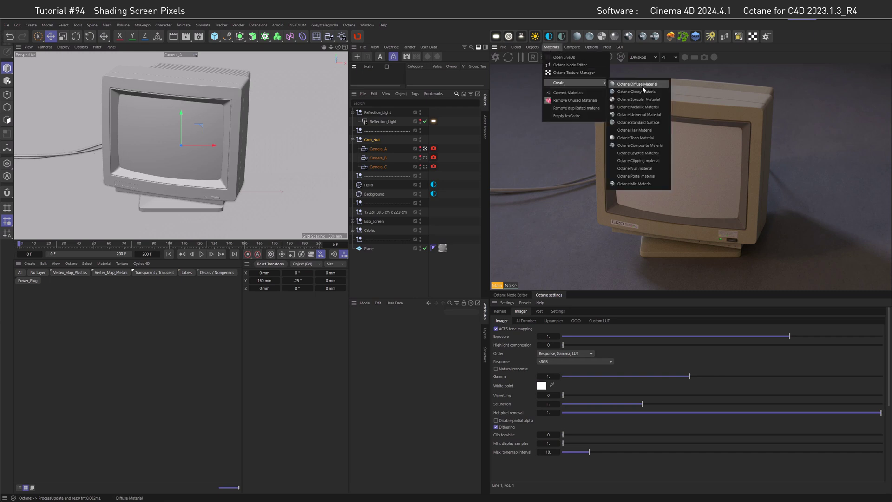
{"action": "left_click", "coordinate": [21, 273]}
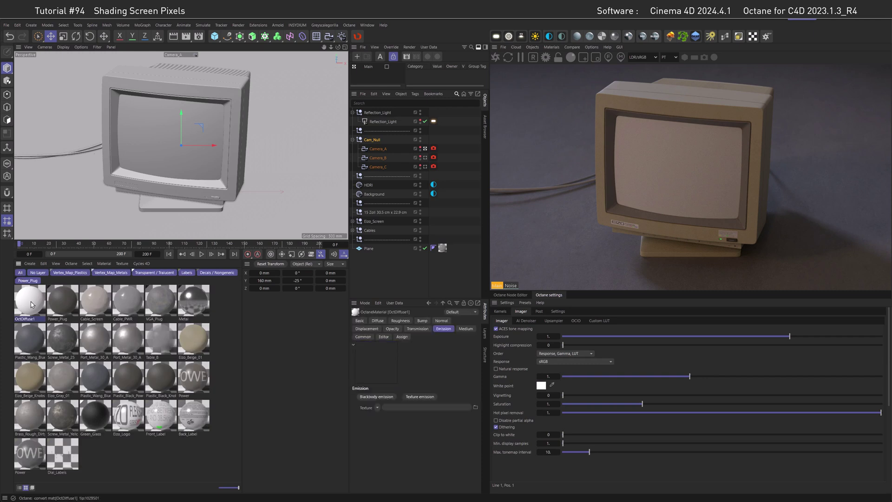
{"action": "left_click", "coordinate": [486, 337]}
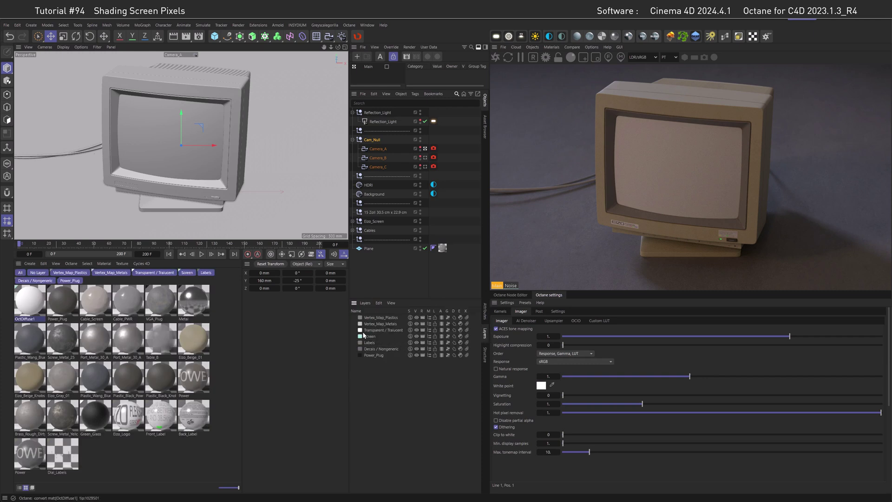
{"action": "left_click", "coordinate": [186, 272]}
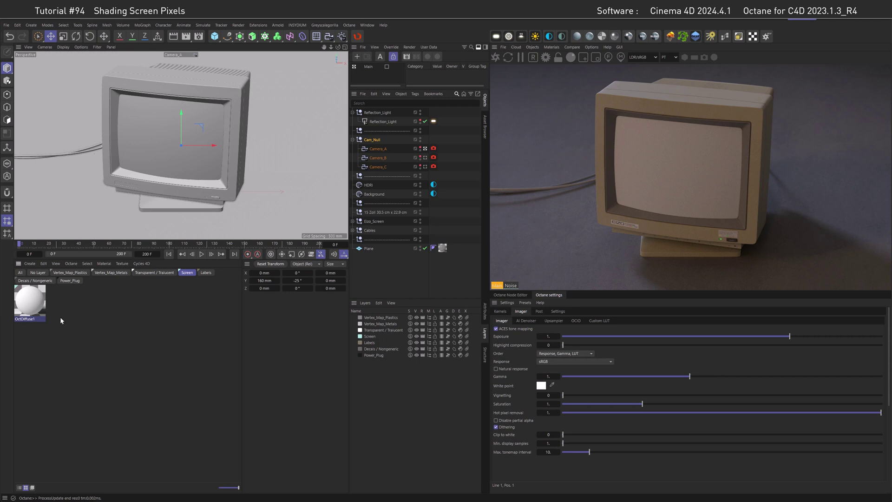
{"action": "left_click", "coordinate": [486, 314]}
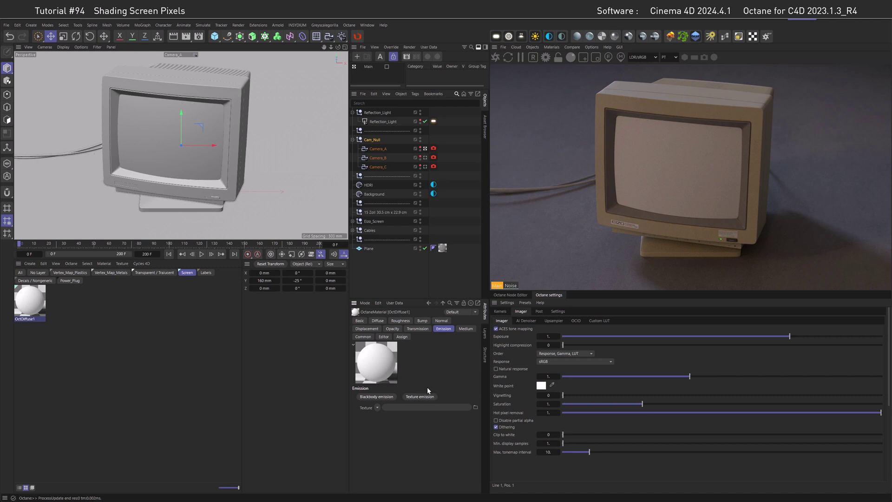
Name the material Screen, give it texture emission and apply it to the monitor's screen.
{"action": "double_click", "coordinate": [28, 319]}
{"action": "type", "text": "reen"}
{"action": "key", "text": "Return"}
{"action": "left_click", "coordinate": [415, 398]}
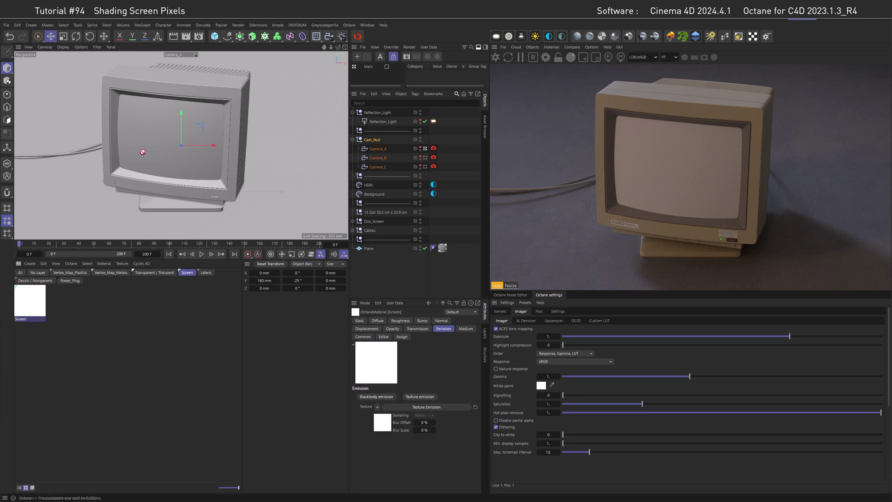
{"action": "left_click_drag", "start_coordinate": [161, 132], "coordinate": [161, 132]}
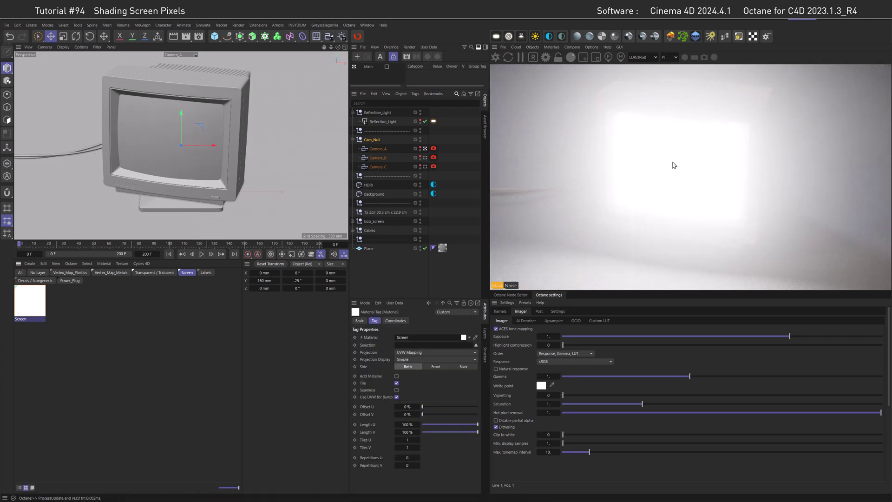
Load the Screen material into the Octane Node Editor and arrange the Texture Emission node.
{"action": "left_click", "coordinate": [510, 295]}
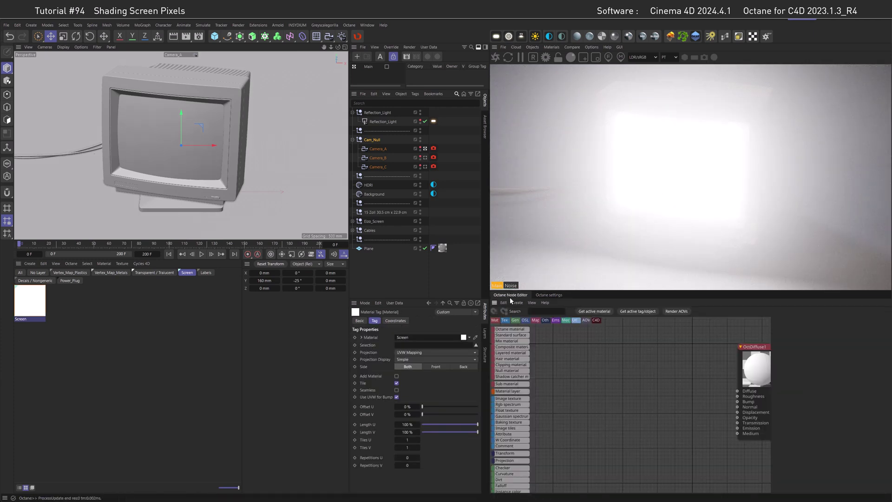
{"action": "left_click", "coordinate": [598, 311]}
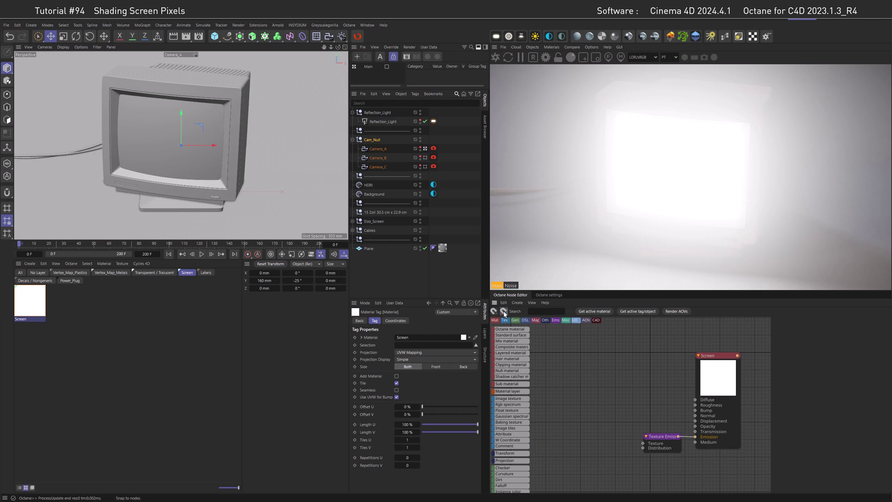
{"action": "left_click_drag", "start_coordinate": [662, 436], "coordinate": [597, 438]}
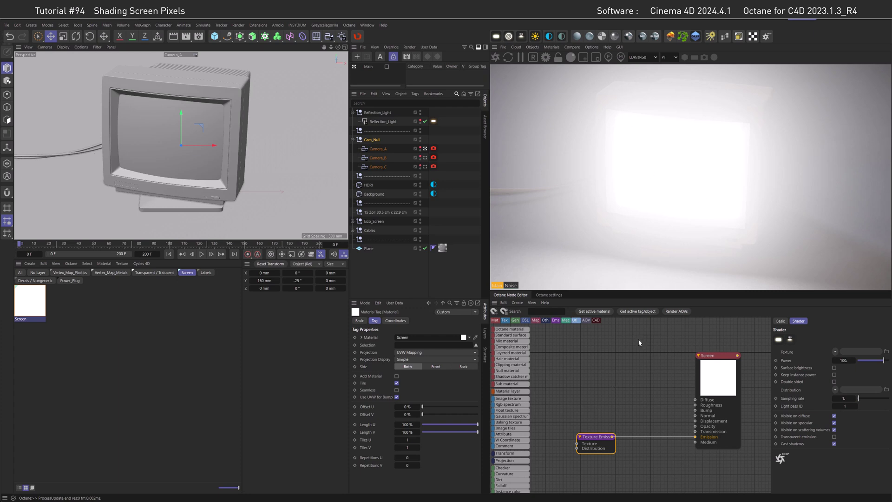
Enable surface brightness on the emission and set its power to 5.
{"action": "left_click", "coordinate": [834, 368]}
{"action": "double_click", "coordinate": [844, 361]}
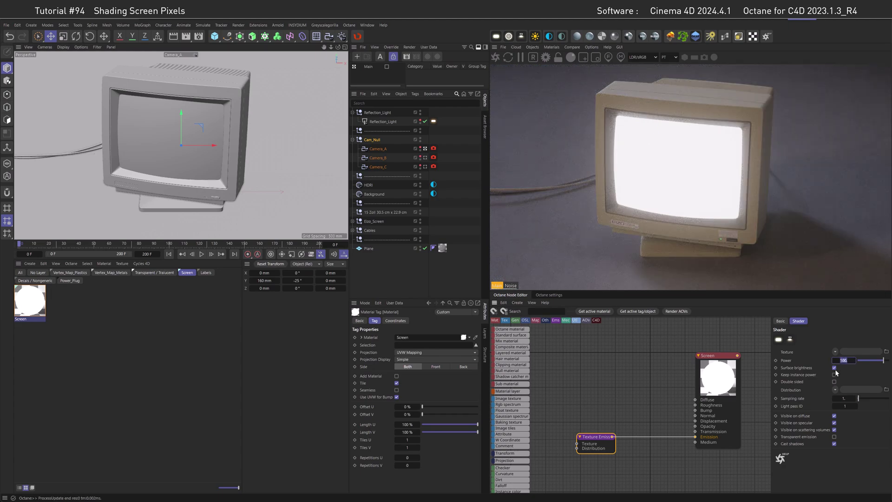
{"action": "type", "text": "5"}
{"action": "key", "text": "Return"}
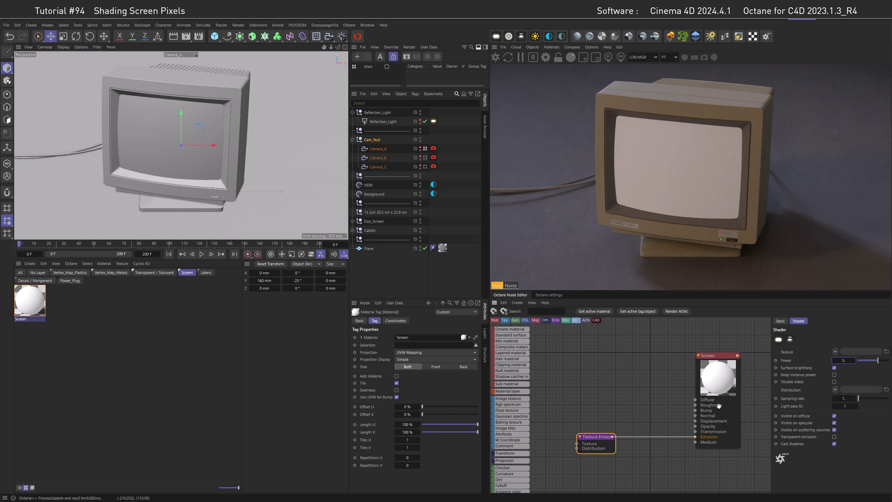
Set the Screen material's diffuse colour to black (RGB 0) and reselect the emission node.
{"action": "left_click", "coordinate": [719, 370]}
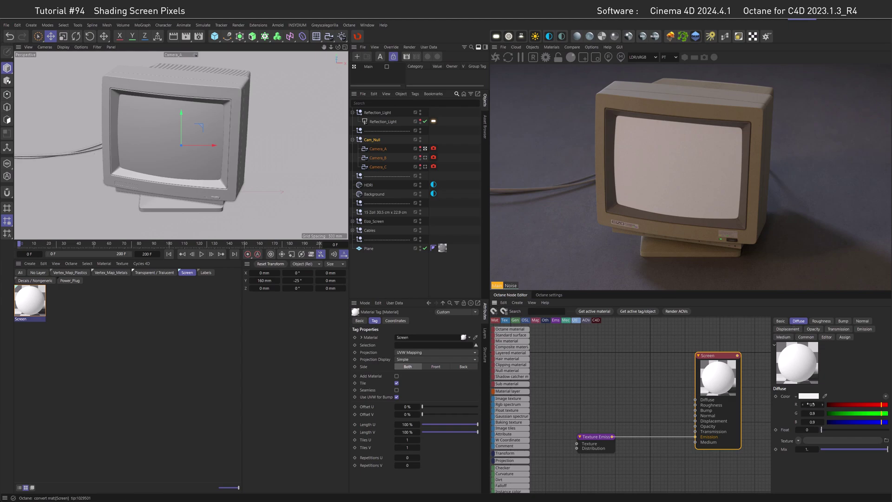
{"action": "double_click", "coordinate": [809, 405]}
{"action": "type", "text": "0"}
{"action": "key", "text": "Return"}
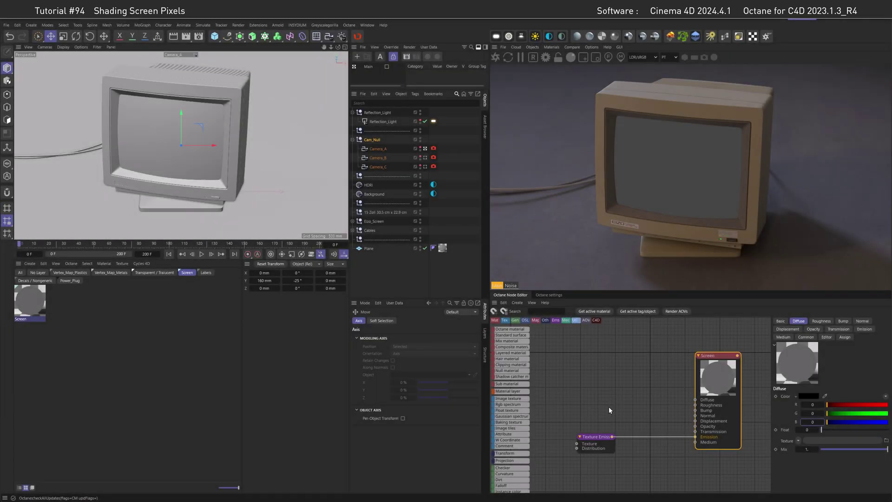
{"action": "left_click", "coordinate": [597, 436]}
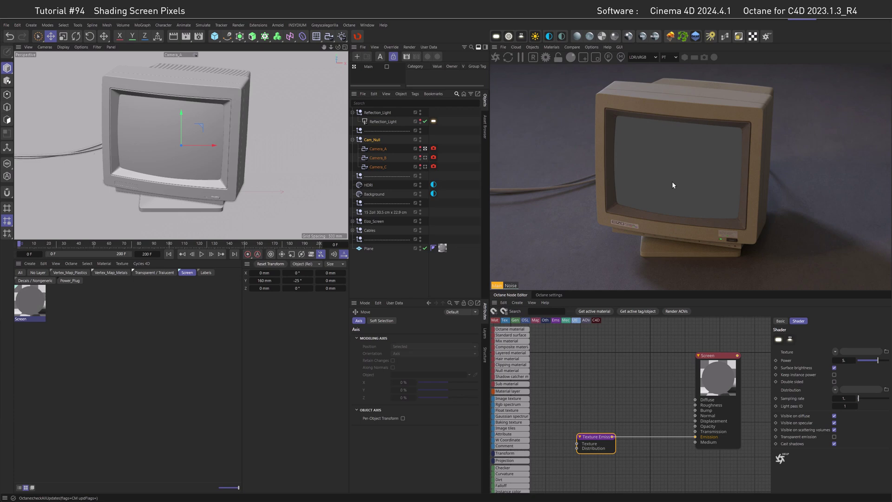
Try scaling up the Eizo_Screen object, then undo it.
{"action": "left_click", "coordinate": [151, 138]}
{"action": "key", "text": "t"}
{"action": "mouse_move", "coordinate": [190, 124]}
{"action": "left_mouse_down"}
{"action": "mouse_move", "coordinate": [222, 109]}
{"action": "mouse_move", "coordinate": [170, 131]}
{"action": "left_mouse_up"}
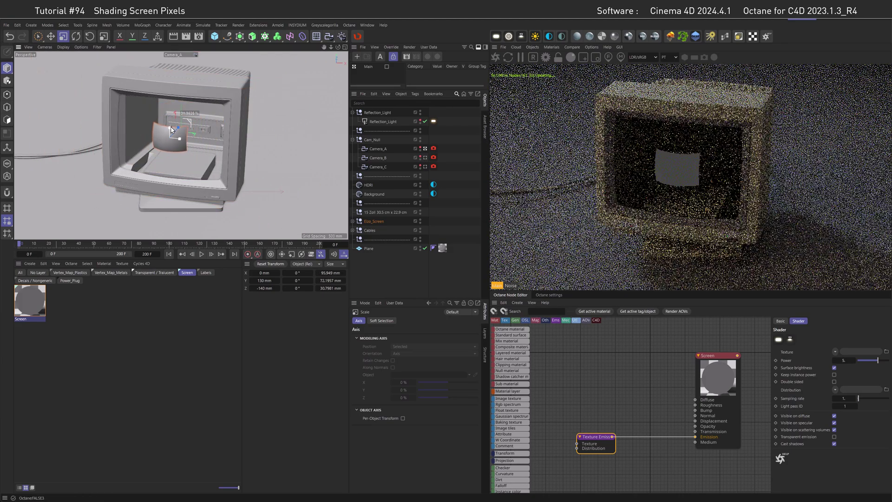
{"action": "key", "text": "ctrl+z"}
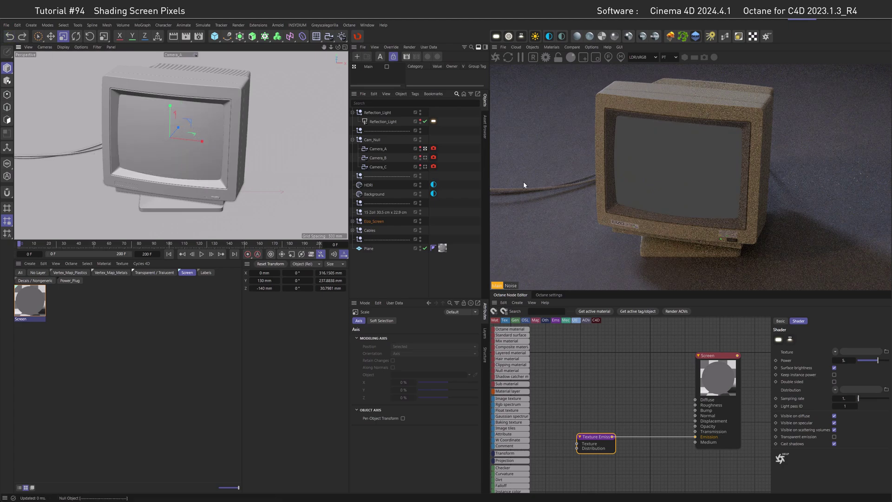
Toggle surface brightness and try emission powers down to 0.25.
{"action": "left_click", "coordinate": [835, 367]}
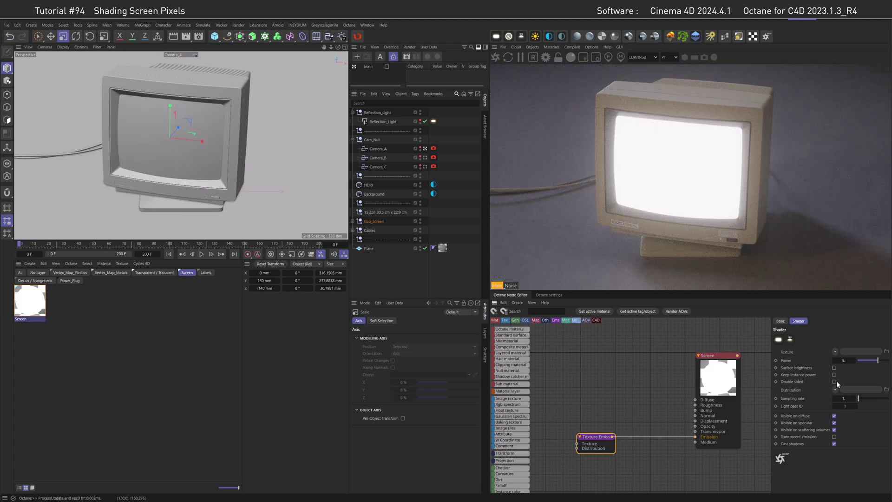
{"action": "type", "text": "5"}
{"action": "key", "text": "Return"}
{"action": "type", "text": "0.25"}
{"action": "key", "text": "Return"}
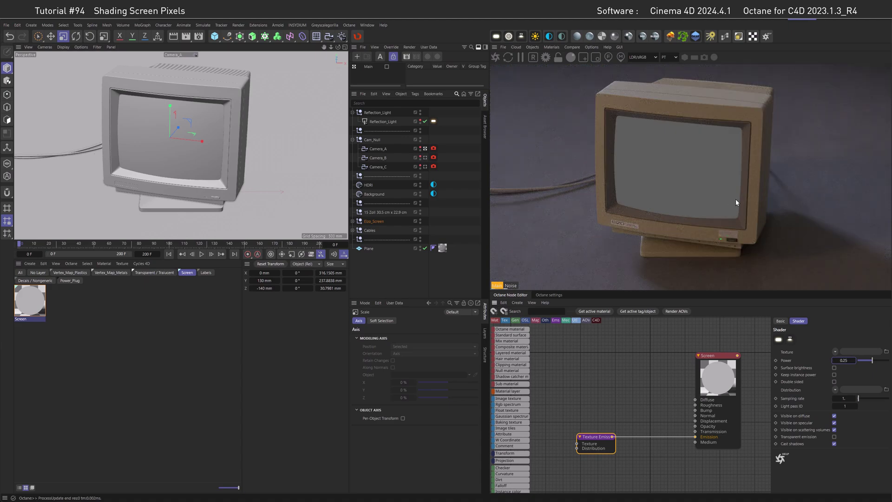
Try shrinking the screen plane inside the monitor, then undo that as well.
{"action": "key", "text": "t"}
{"action": "mouse_move", "coordinate": [188, 124]}
{"action": "left_mouse_down"}
{"action": "mouse_move", "coordinate": [221, 109]}
{"action": "mouse_move", "coordinate": [175, 128]}
{"action": "left_mouse_up"}
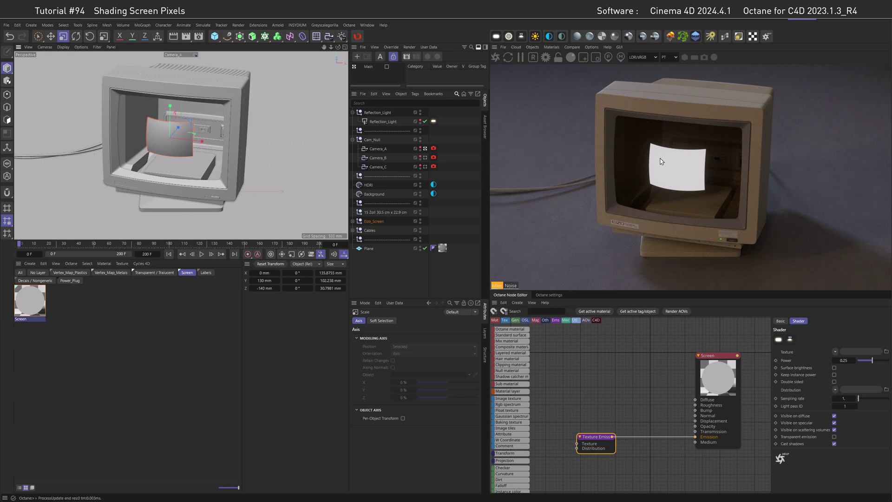
{"action": "left_click", "coordinate": [9, 37]}
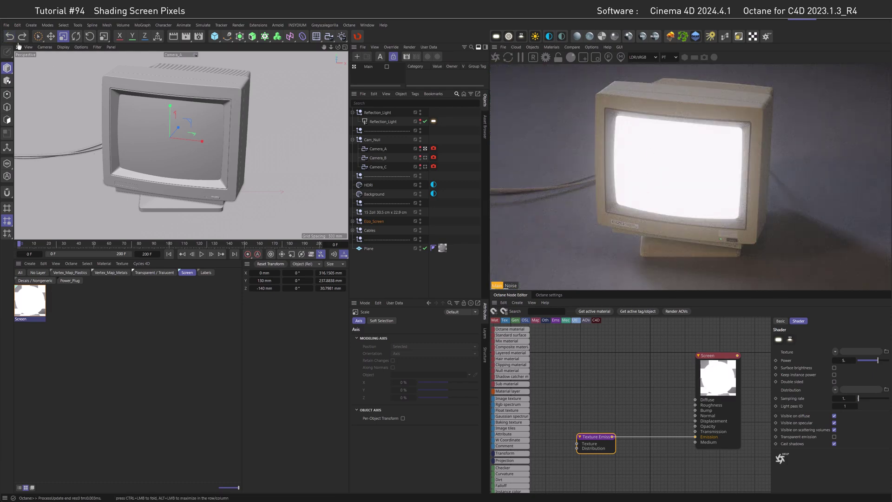
{"action": "left_click", "coordinate": [12, 40]}
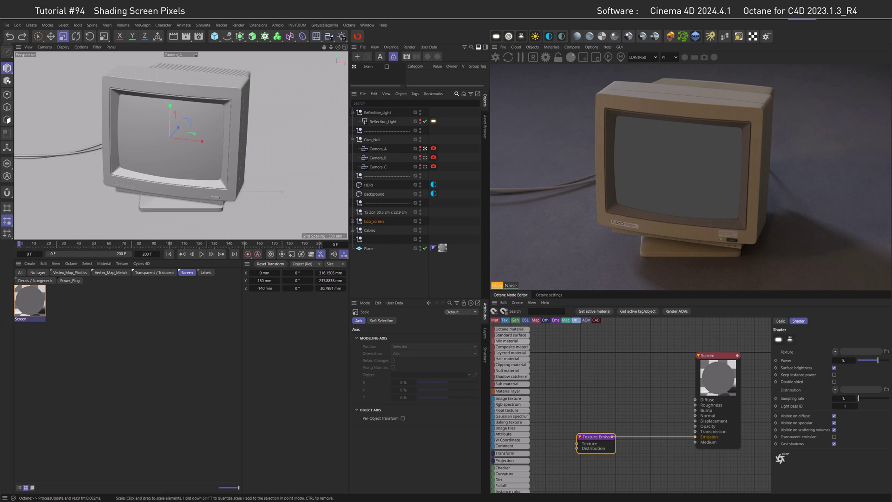
Wire the Windows_3.11.png image into the Texture Emission and set its power to 1.
{"action": "mouse_move", "coordinate": [835, 471]}
{"action": "left_mouse_down"}
{"action": "mouse_move", "coordinate": [584, 412]}
{"action": "mouse_move", "coordinate": [558, 352]}
{"action": "mouse_move", "coordinate": [579, 444]}
{"action": "left_mouse_up"}
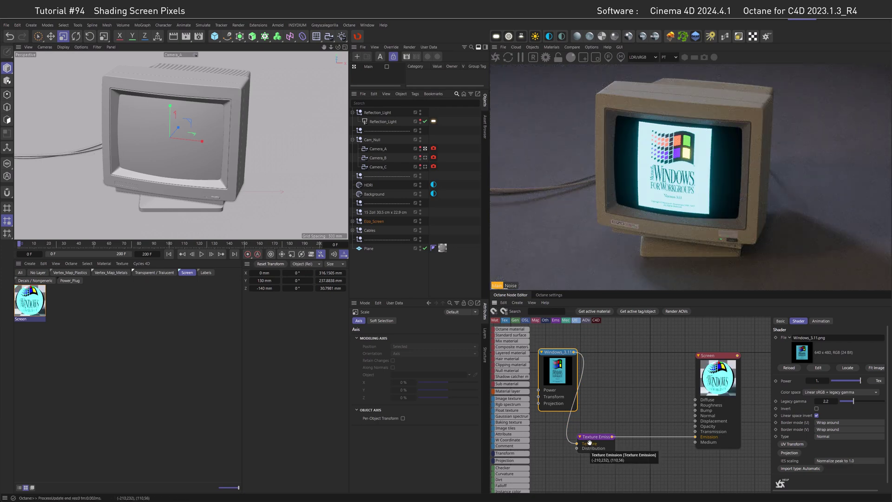
{"action": "left_click", "coordinate": [592, 438]}
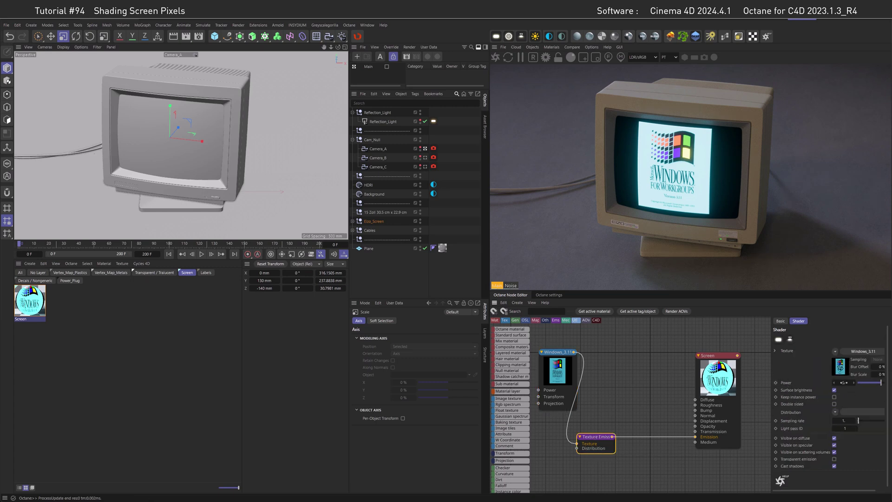
{"action": "double_click", "coordinate": [844, 382]}
{"action": "type", "text": "1"}
{"action": "key", "text": "Return"}
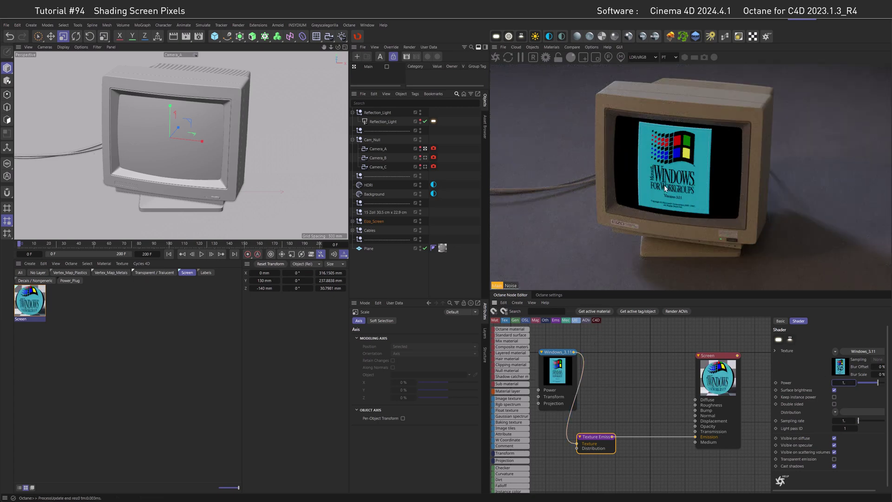
Test ACES tone mapping in the Octane render settings, then turn it back off.
{"action": "left_click", "coordinate": [548, 295]}
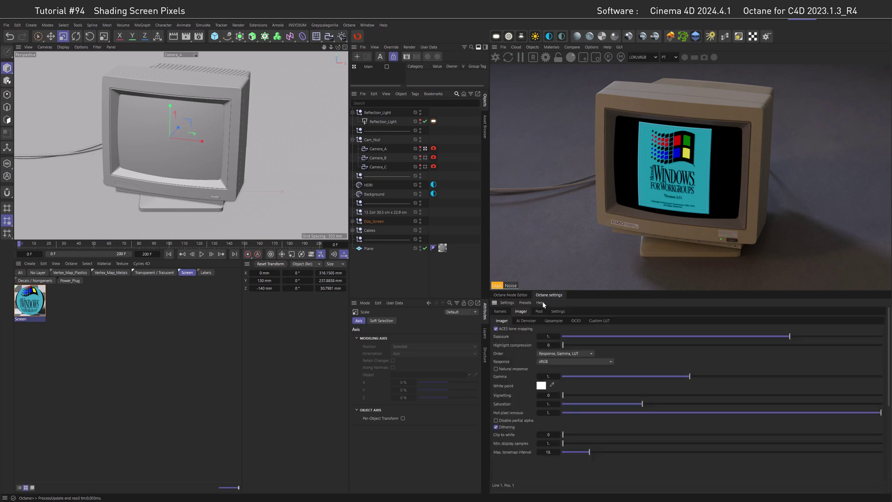
{"action": "left_click", "coordinate": [519, 330]}
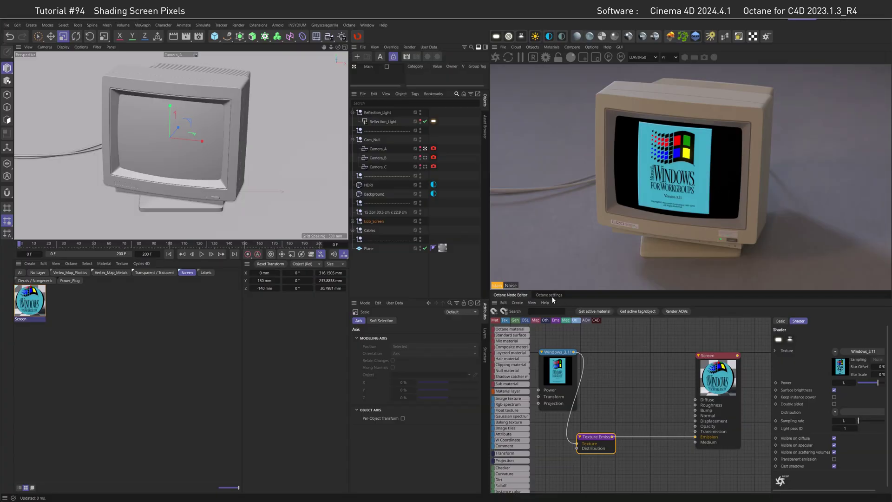
{"action": "left_click", "coordinate": [551, 295]}
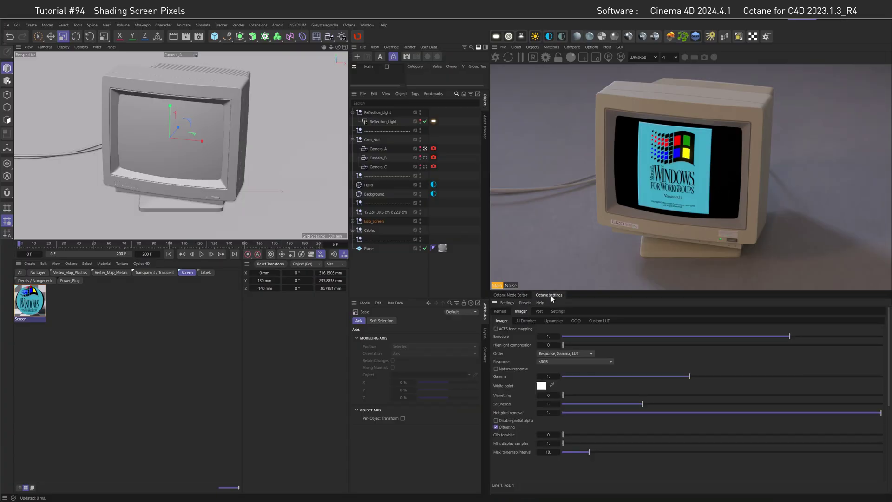
{"action": "left_click", "coordinate": [515, 328]}
{"action": "left_click", "coordinate": [518, 298]}
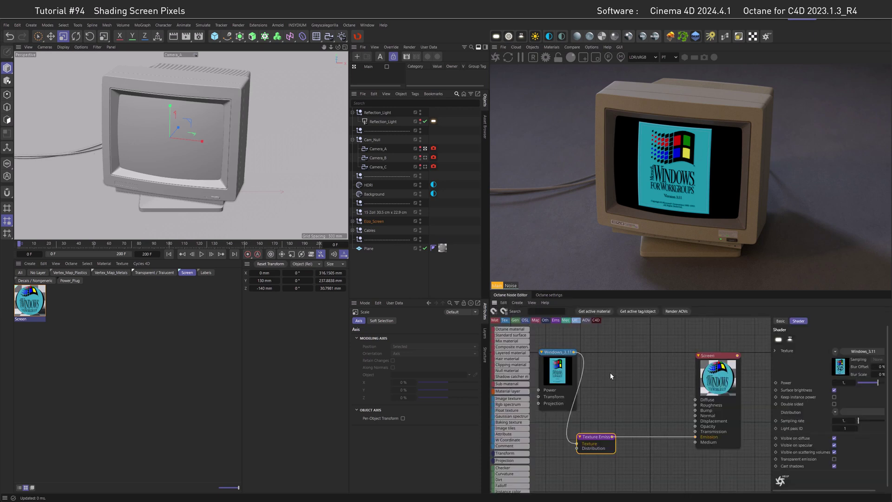
Tidy the node graph layout and preview the screen through close-up and wide cameras.
{"action": "left_click_drag", "start_coordinate": [618, 376], "coordinate": [697, 373]}
{"action": "left_click_drag", "start_coordinate": [637, 348], "coordinate": [572, 436]}
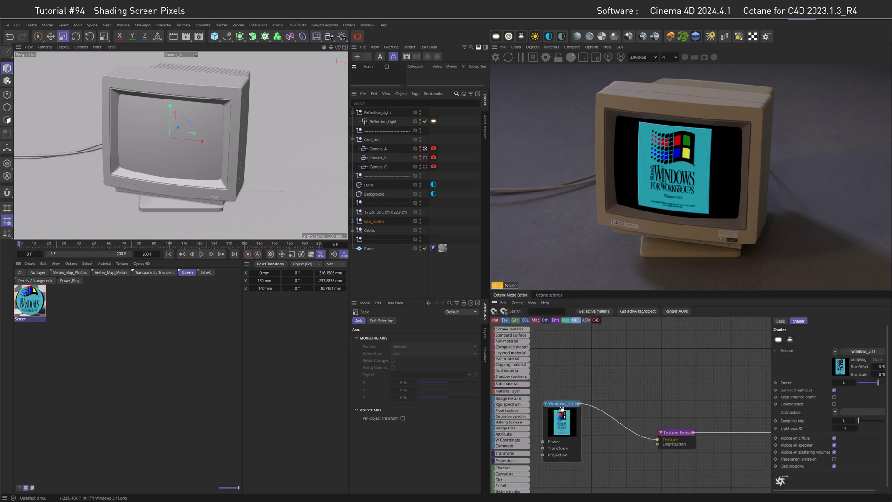
{"action": "left_click", "coordinate": [426, 167]}
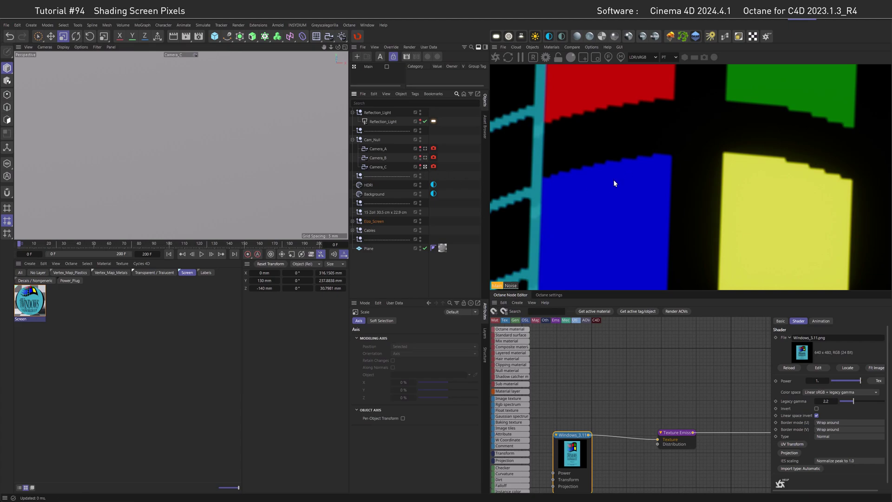
{"action": "left_click", "coordinate": [425, 149]}
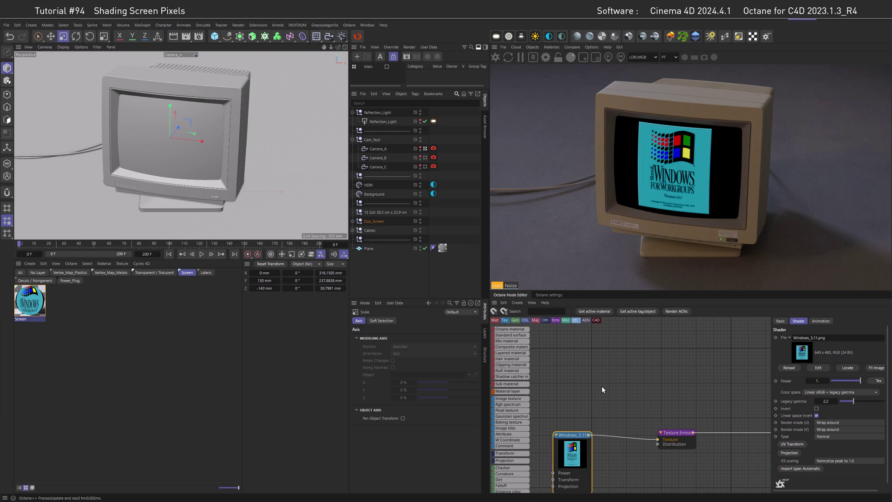
{"action": "key", "text": "alt+Tab"}
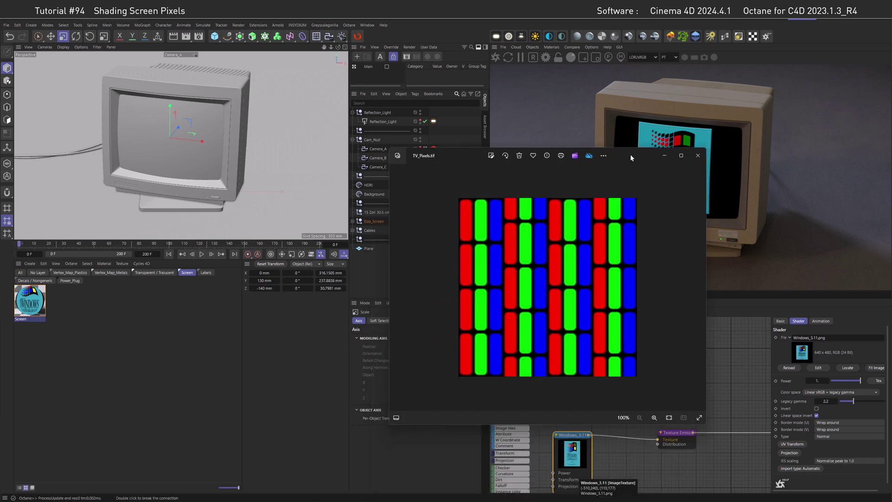
{"action": "left_click_drag", "start_coordinate": [316, 371], "coordinate": [320, 148]}
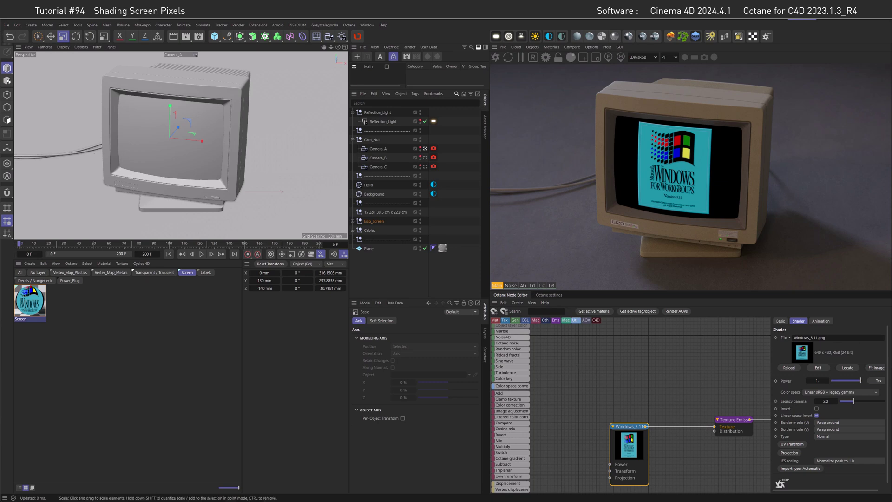
Add the SchadowMask image and a Multiply node to the Screen material graph.
{"action": "left_click_drag", "start_coordinate": [469, 364], "coordinate": [595, 355]}
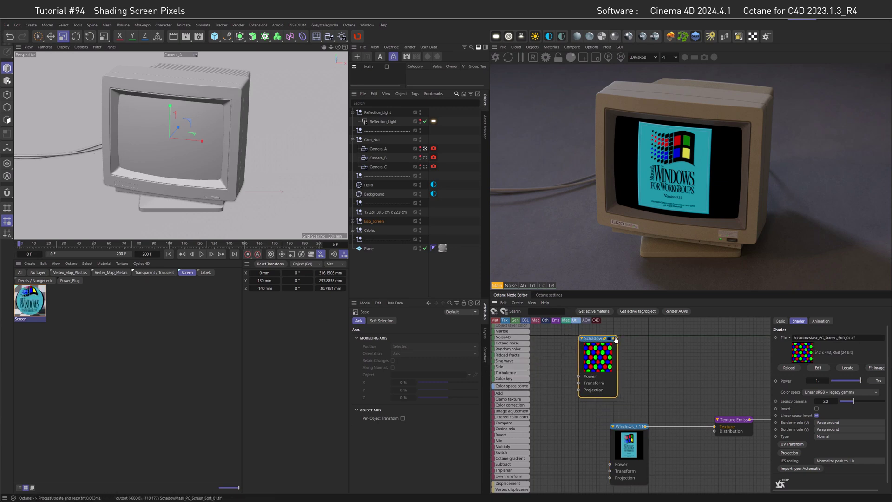
{"action": "left_click_drag", "start_coordinate": [630, 437], "coordinate": [596, 437]}
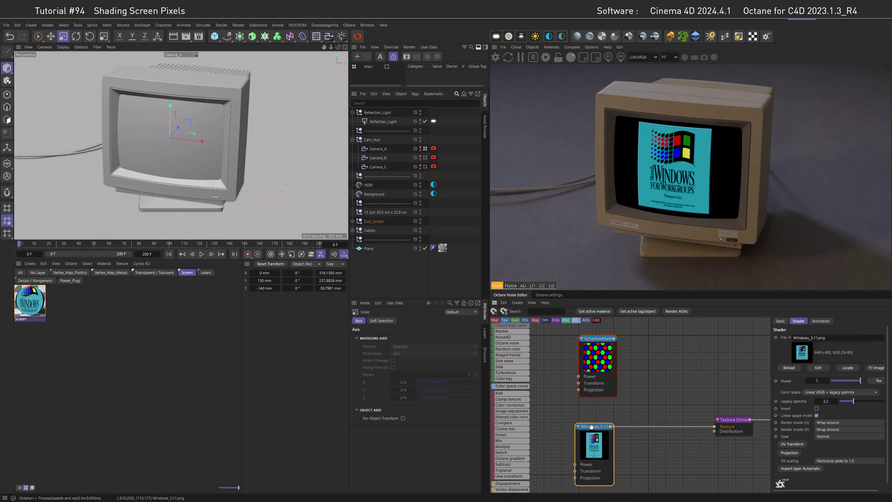
{"action": "mouse_move", "coordinate": [501, 447]}
{"action": "left_mouse_down"}
{"action": "mouse_move", "coordinate": [663, 401]}
{"action": "mouse_move", "coordinate": [675, 364]}
{"action": "left_mouse_up"}
Wire mask to Texture1, Windows_3.11 to Texture2, and the Multiply output into Texture Emission.
{"action": "left_click_drag", "start_coordinate": [614, 341], "coordinate": [659, 402]}
{"action": "left_click_drag", "start_coordinate": [611, 426], "coordinate": [660, 409]}
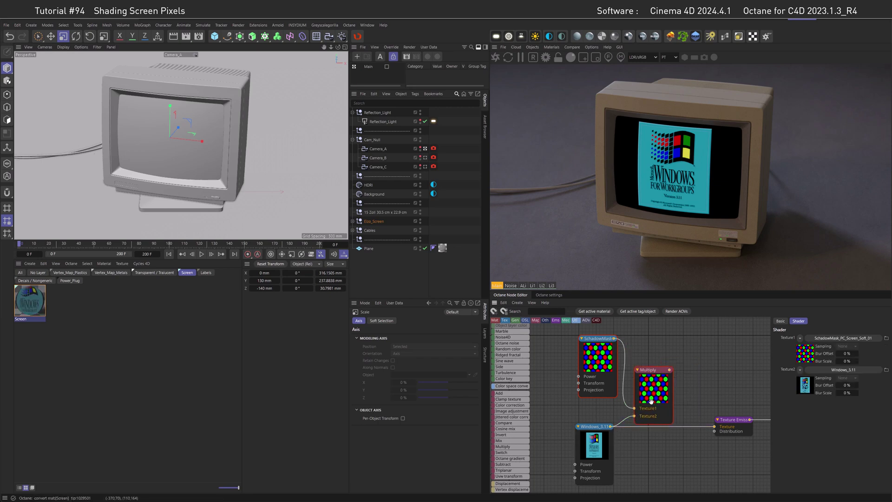
{"action": "mouse_move", "coordinate": [675, 363]}
{"action": "left_mouse_down"}
{"action": "mouse_move", "coordinate": [652, 369]}
{"action": "mouse_move", "coordinate": [716, 427]}
{"action": "left_mouse_up"}
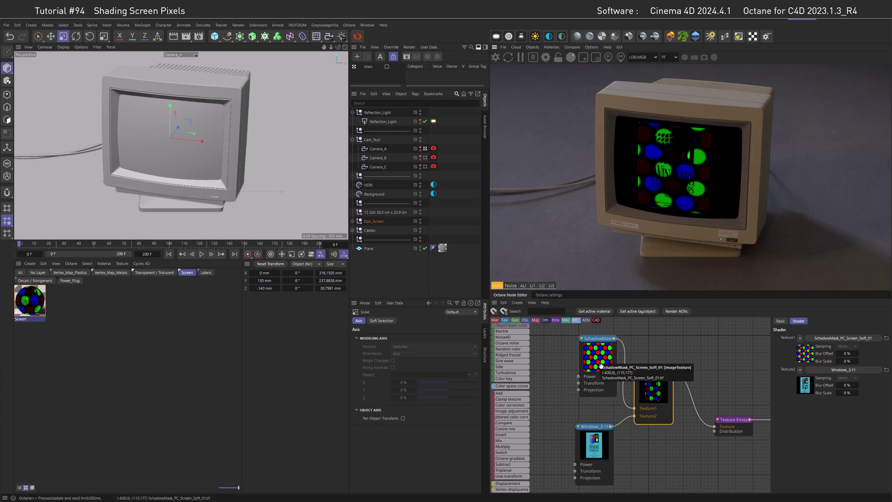
Give the SchadowMask a UV Transform scaled to 0.02, checking it through Camera_C.
{"action": "left_click", "coordinate": [602, 341]}
{"action": "left_click", "coordinate": [779, 443]}
{"action": "left_click", "coordinate": [555, 385]}
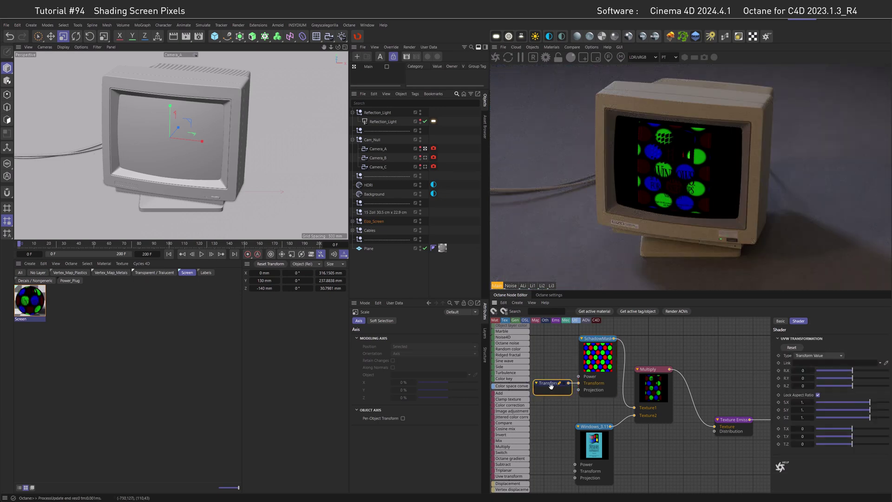
{"action": "left_click", "coordinate": [427, 167]}
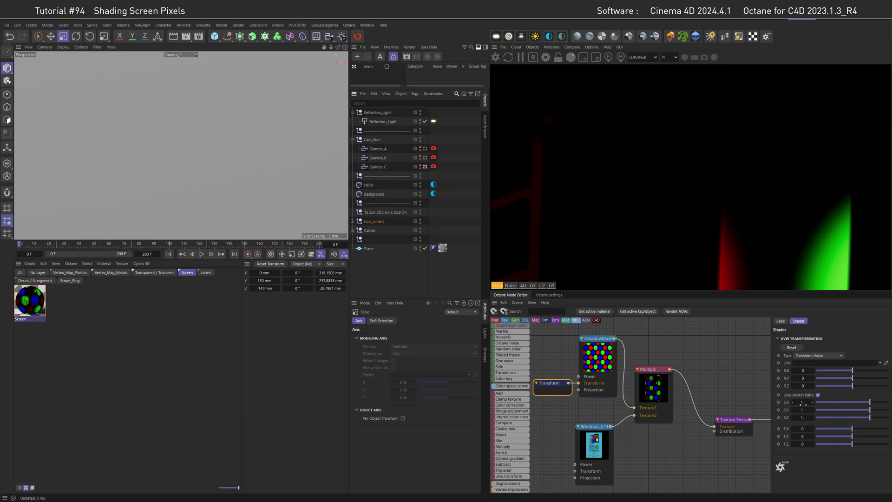
{"action": "type", "text": "0.02"}
{"action": "key", "text": "Return"}
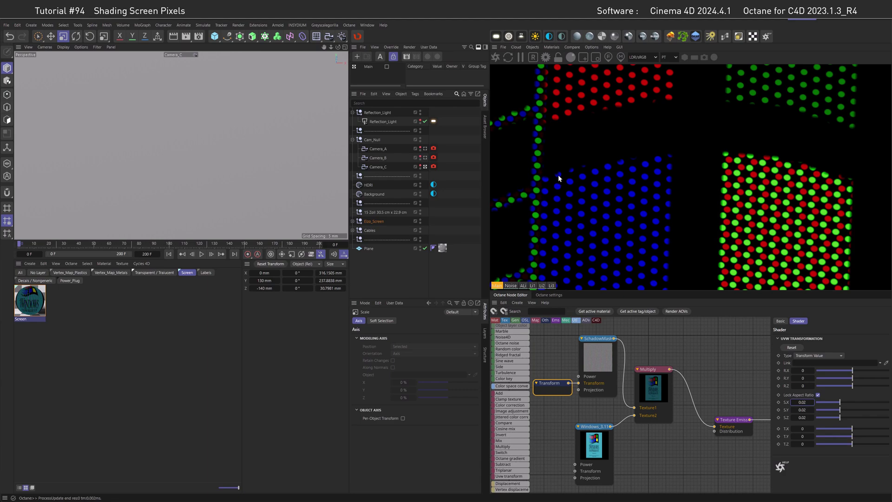
Return to the wide Camera_A view and open the shadow mask reference image for comparison.
{"action": "left_click", "coordinate": [424, 150]}
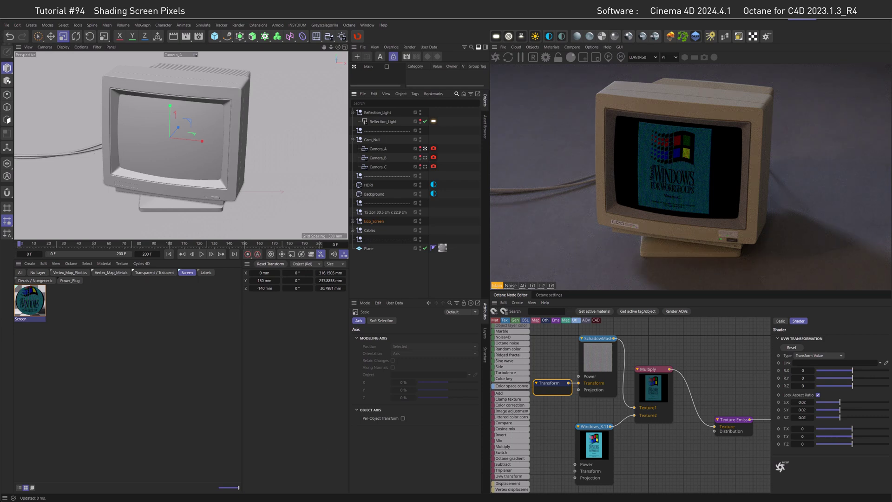
{"action": "left_click_drag", "start_coordinate": [403, 166], "coordinate": [409, 102]}
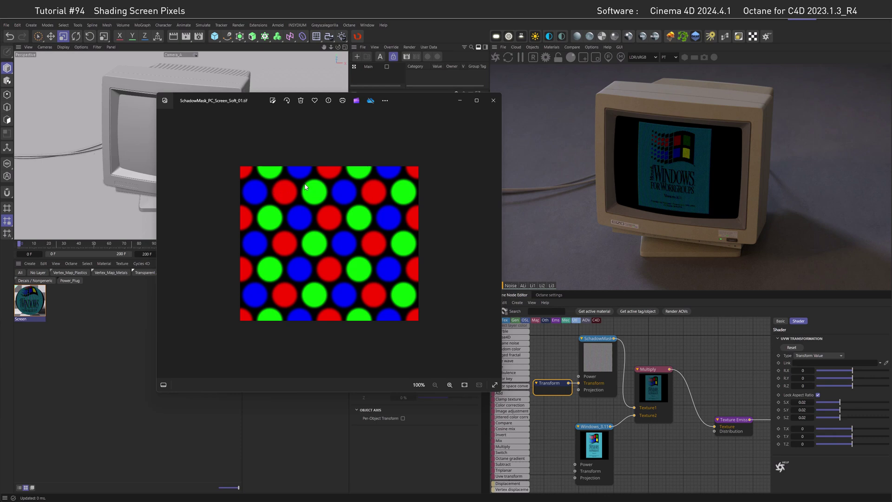
Close the reference image and raise the Texture Emission power to 3.5.
{"action": "left_click", "coordinate": [460, 100]}
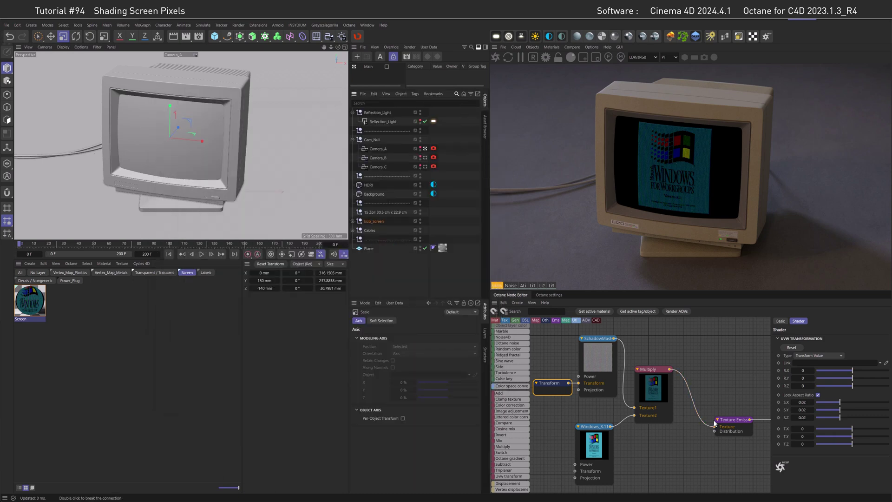
{"action": "left_click", "coordinate": [730, 420]}
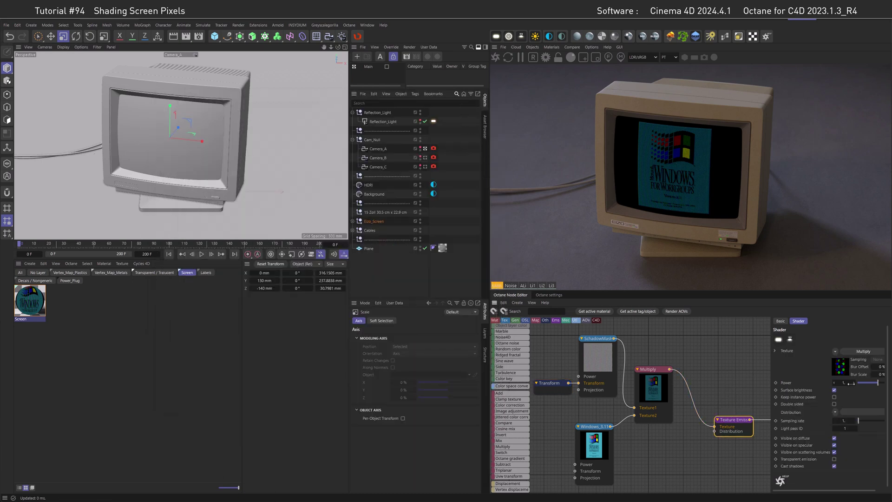
{"action": "left_click", "coordinate": [843, 383]}
{"action": "type", "text": "3.5"}
{"action": "key", "text": "Return"}
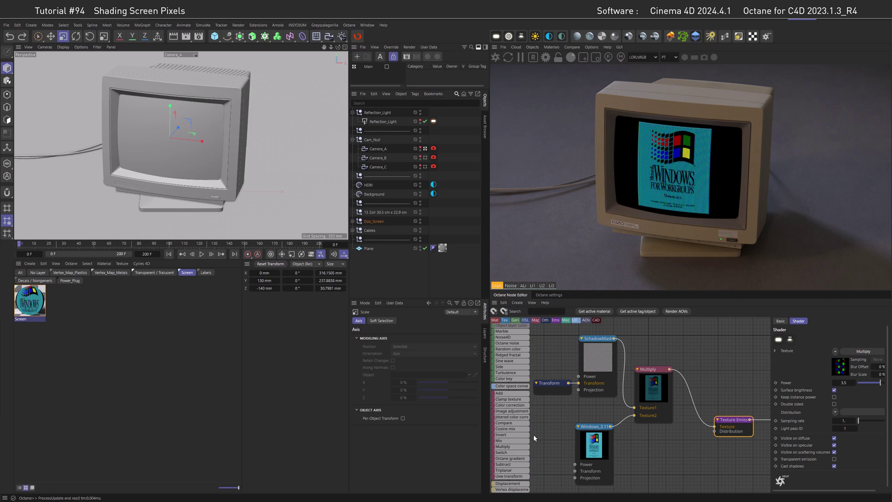
{"action": "left_click", "coordinate": [551, 384]}
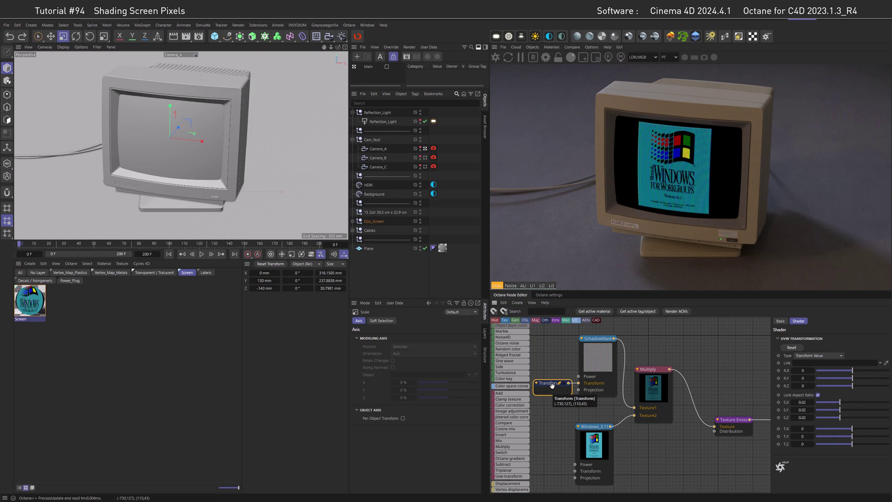
Set the shadow-mask Transform scale to 0.0075 (locked aspect) and check it through Camera_C.
{"action": "double_click", "coordinate": [805, 403]}
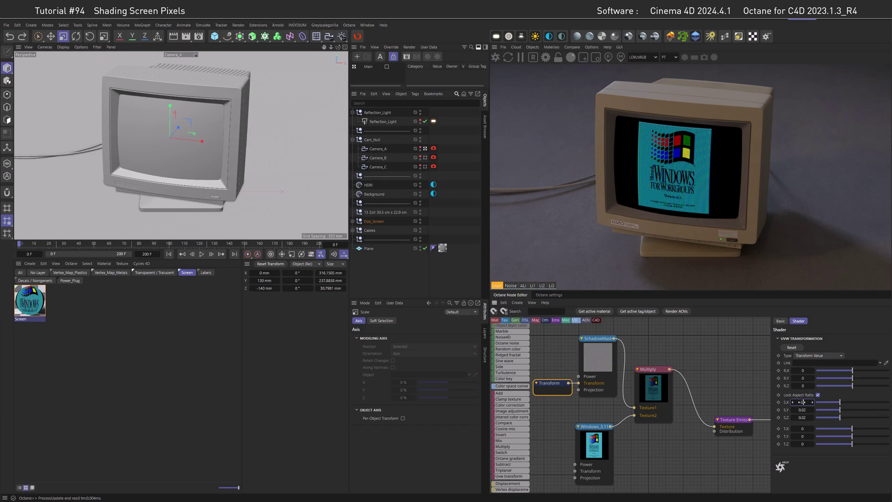
{"action": "type", "text": "0.0075"}
{"action": "key", "text": "Return"}
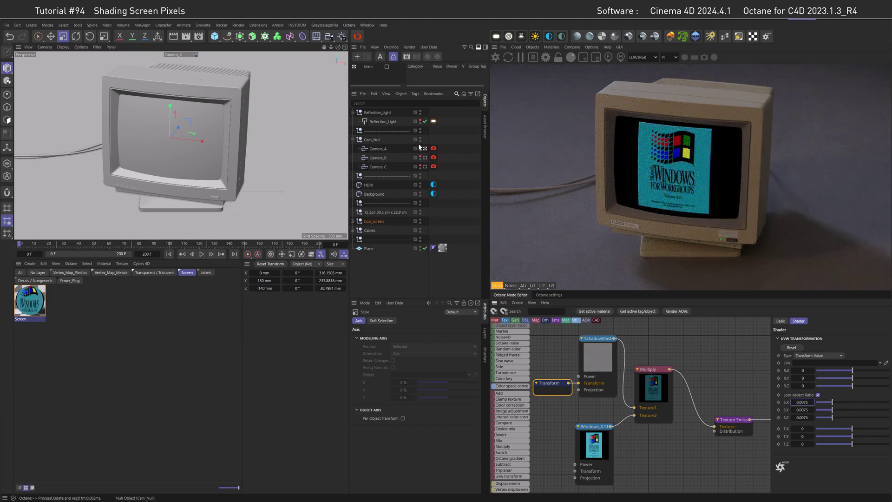
{"action": "left_click", "coordinate": [426, 167]}
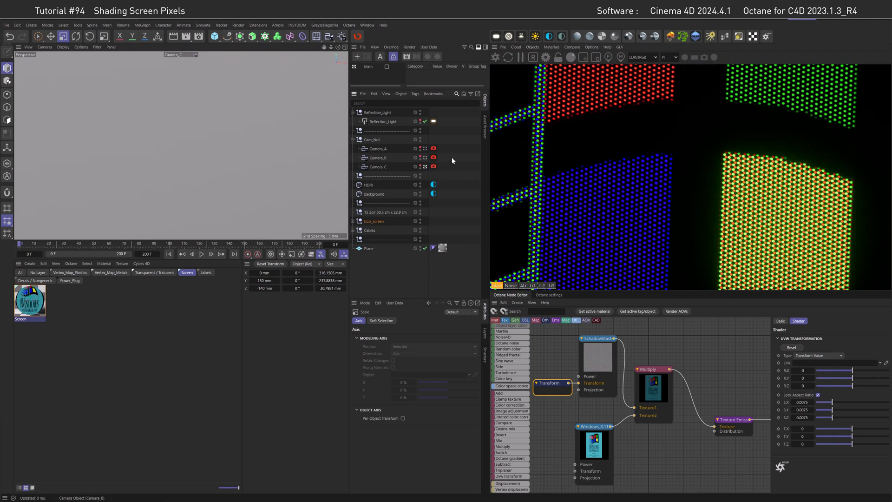
{"action": "scroll", "coordinate": [615, 195], "scroll_direction": "down", "scroll_amount": 5}
{"action": "scroll", "coordinate": [628, 199], "scroll_direction": "down", "scroll_amount": 5}
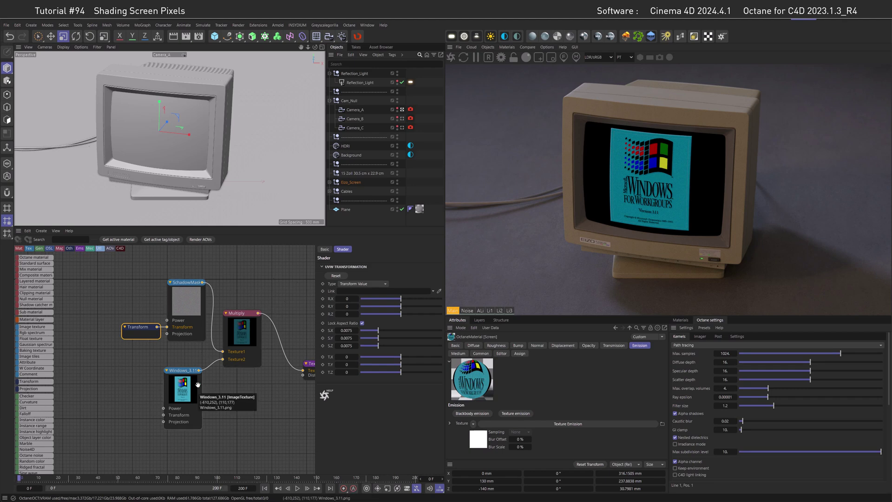
Make the Screen material Universal with the GGX BSDF model and show all its input pins.
{"action": "middle_click_drag", "start_coordinate": [294, 310], "coordinate": [125, 320]}
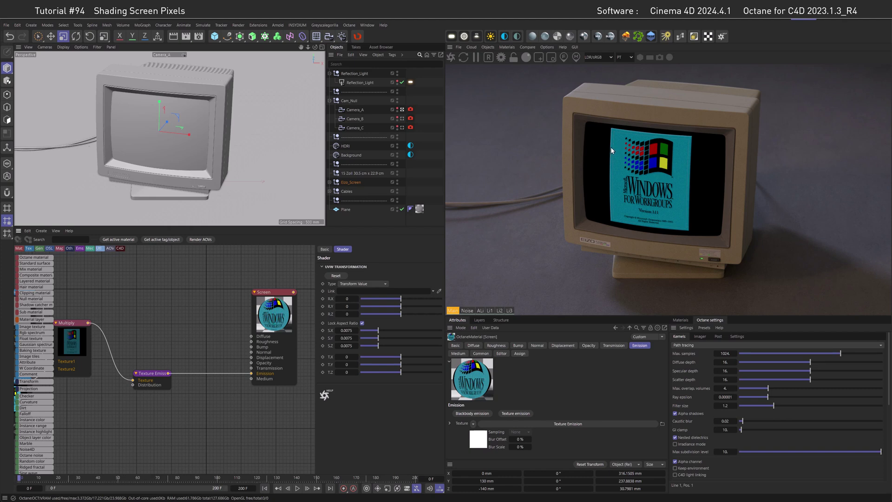
{"action": "left_click", "coordinate": [266, 319]}
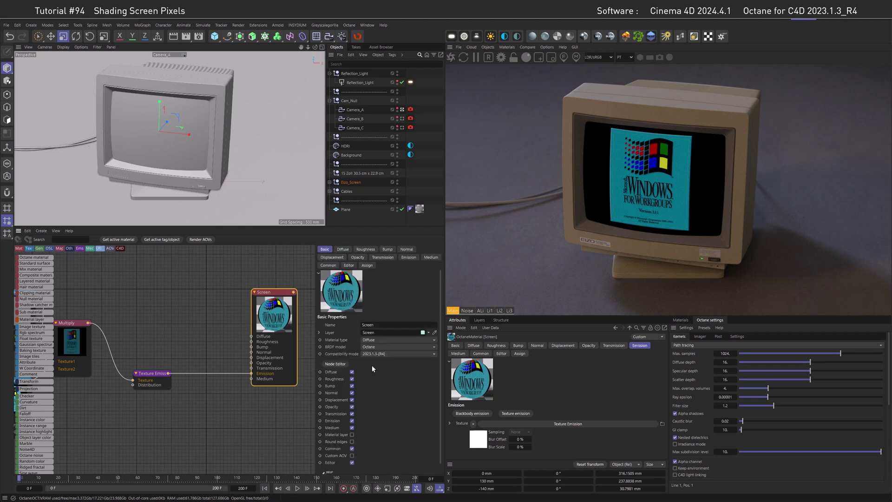
{"action": "left_click", "coordinate": [373, 340]}
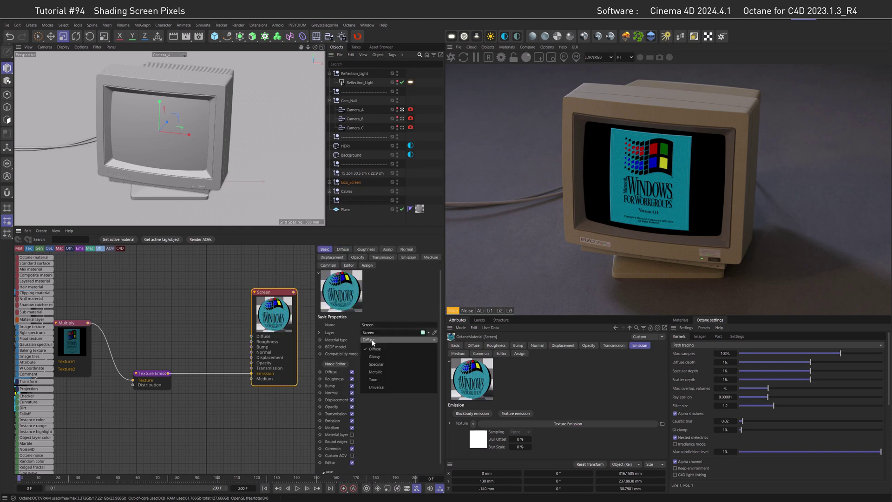
{"action": "left_click", "coordinate": [377, 387]}
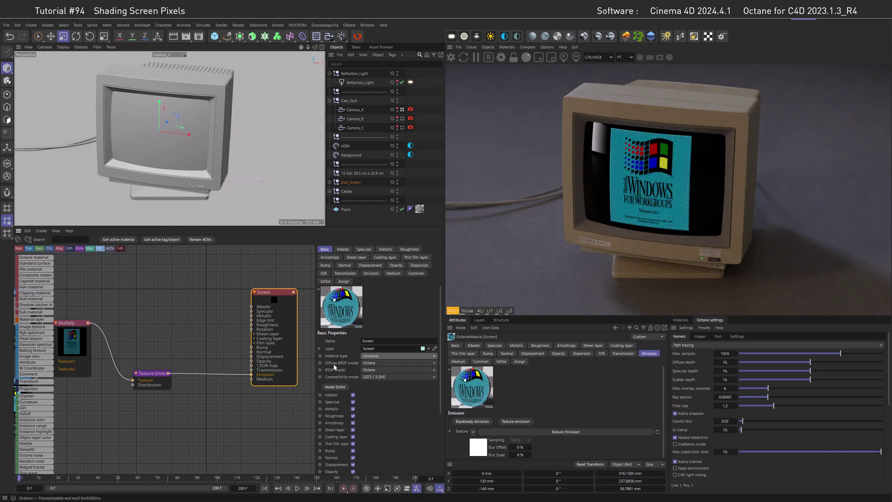
{"action": "left_click", "coordinate": [398, 369]}
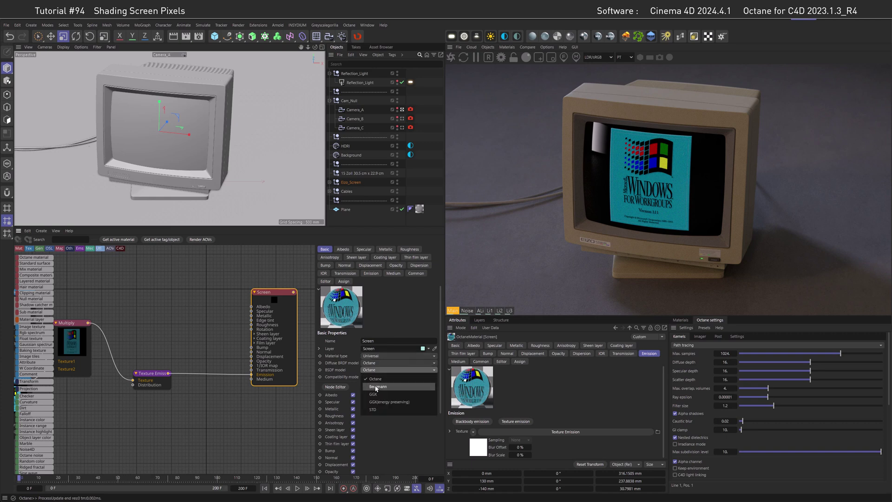
{"action": "left_click", "coordinate": [398, 398]}
{"action": "right_click", "coordinate": [282, 305]}
{"action": "mouse_move", "coordinate": [291, 418]}
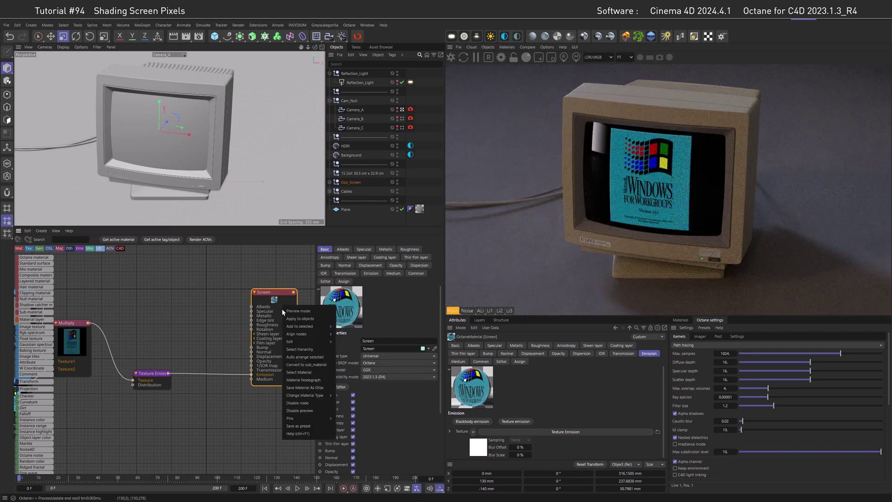
{"action": "left_click", "coordinate": [353, 428]}
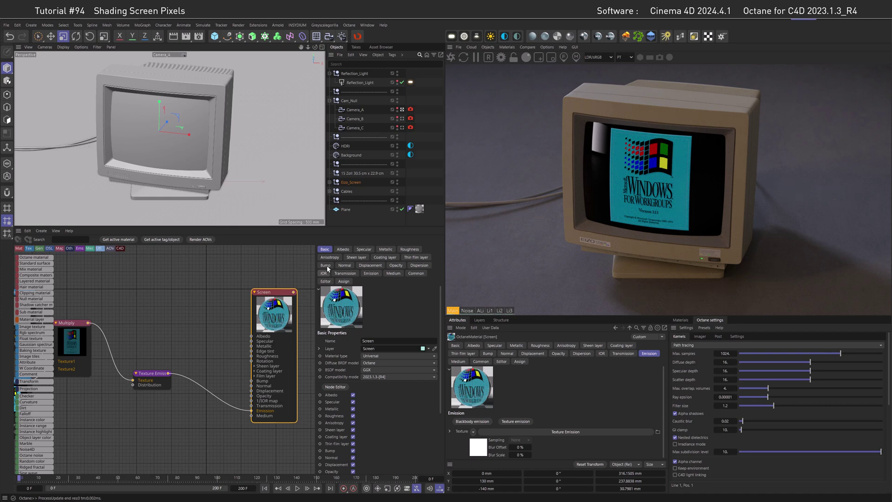
Set the Screen albedo RGB to dark grey 0.1 and its roughness to 0.2.
{"action": "left_click", "coordinate": [343, 249]}
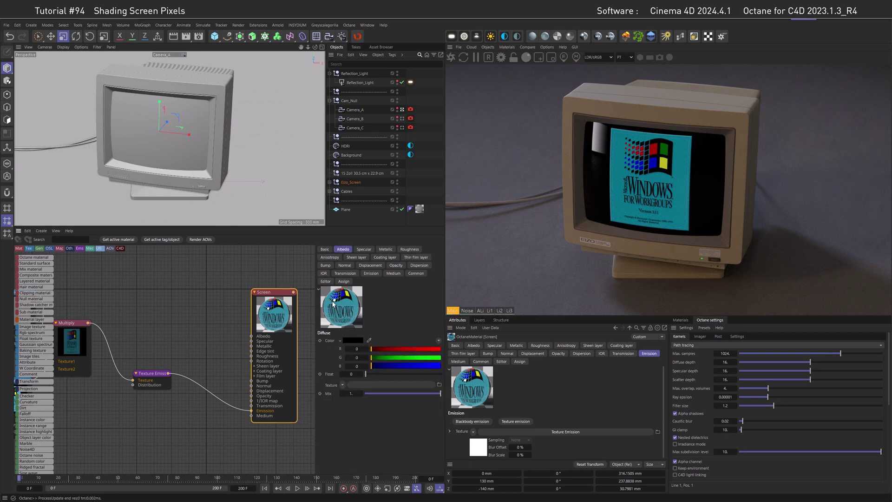
{"action": "left_click", "coordinate": [355, 348]}
{"action": "type", "text": ".1"}
{"action": "key", "text": "Return"}
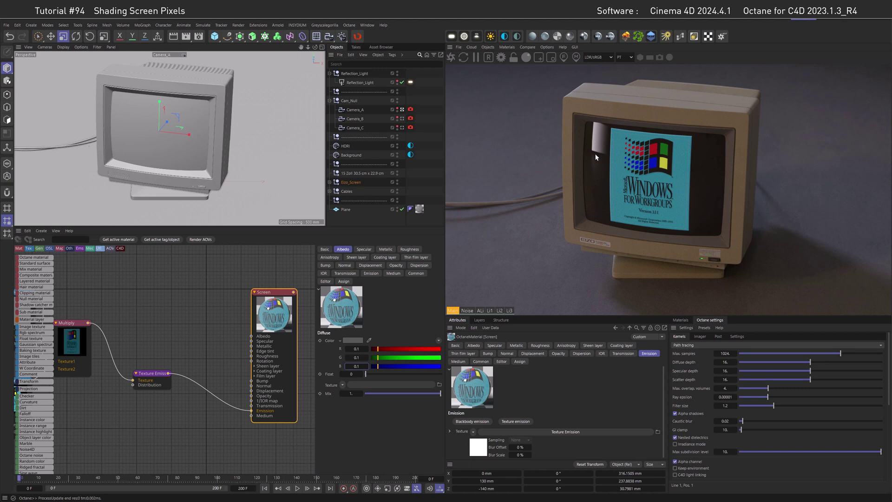
{"action": "left_click", "coordinate": [407, 248]}
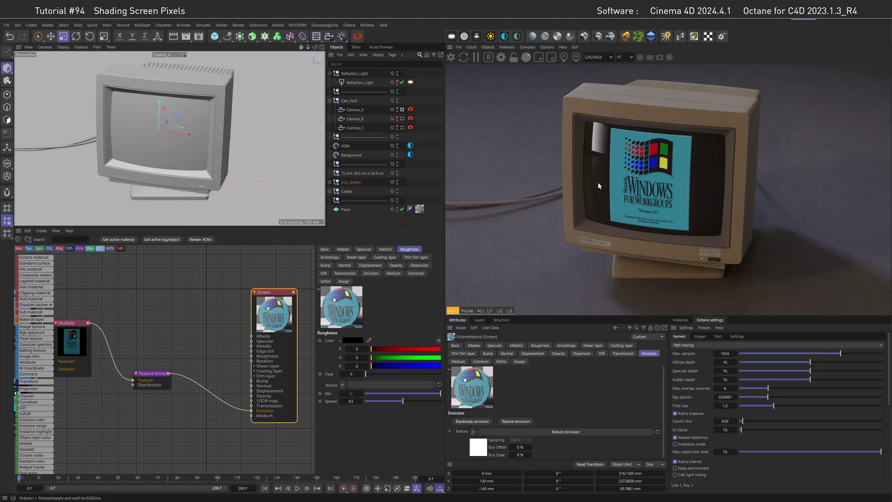
{"action": "left_click", "coordinate": [352, 374]}
{"action": "type", "text": "0.2"}
{"action": "key", "text": "Return"}
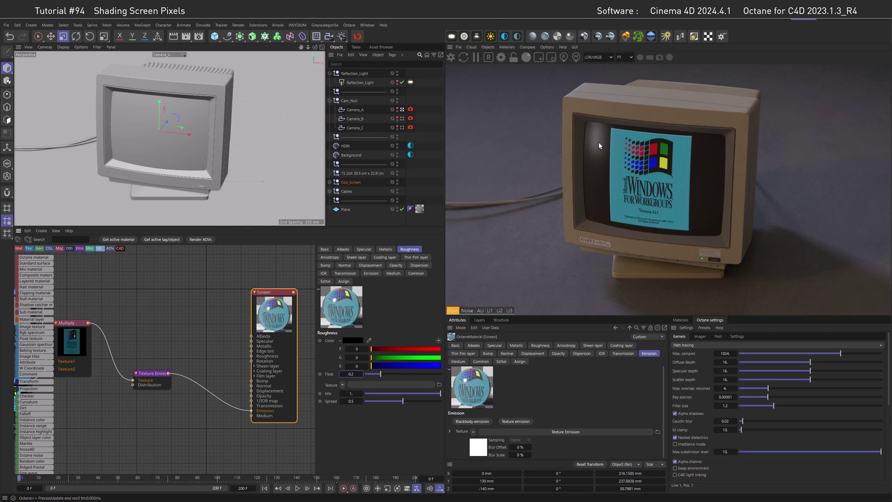
Enable a full coating layer (1) with coating roughness 0.1.
{"action": "left_click", "coordinate": [392, 260]}
{"action": "double_click", "coordinate": [347, 342]}
{"action": "type", "text": "1"}
{"action": "key", "text": "Return"}
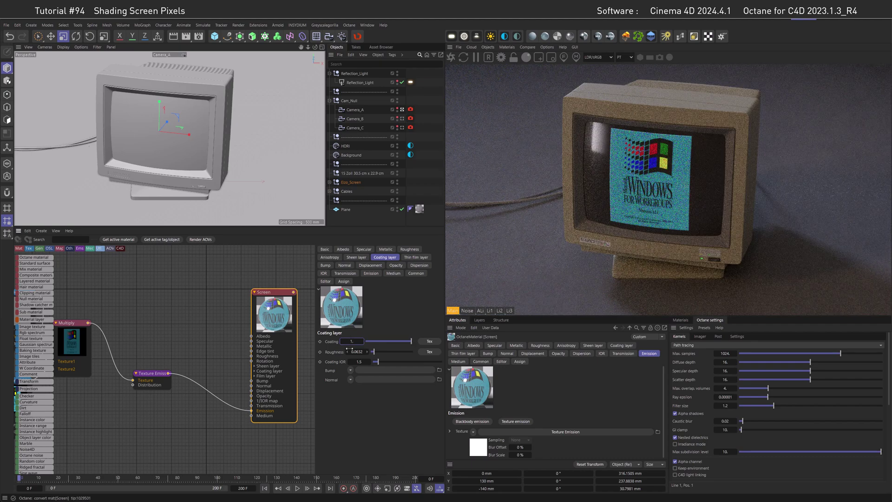
{"action": "double_click", "coordinate": [357, 352]}
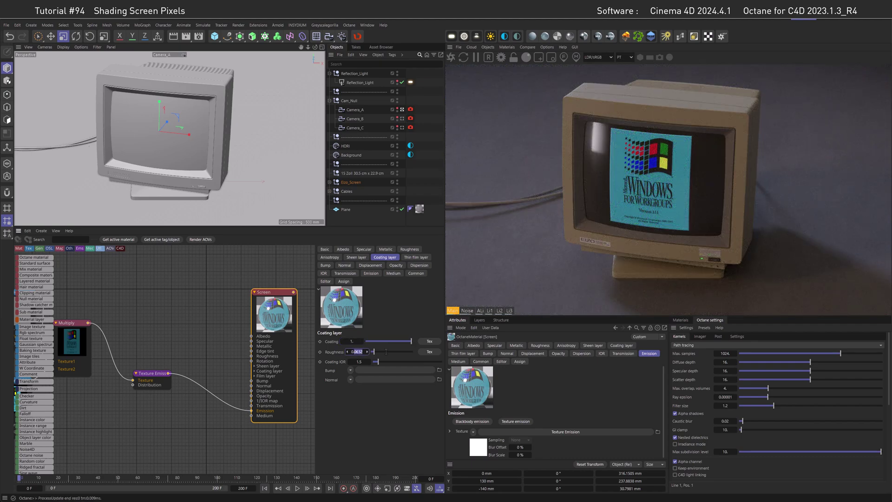
{"action": "key", "text": "Return"}
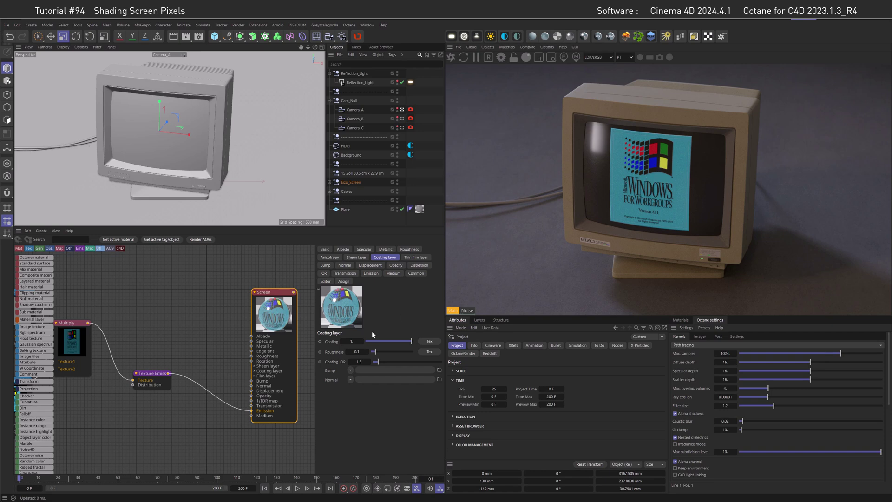
Pan the node editor to show the SchadowMask, Transform, Windows_3.11 and Multiply nodes.
{"action": "left_click_drag", "start_coordinate": [243, 360], "coordinate": [263, 411]}
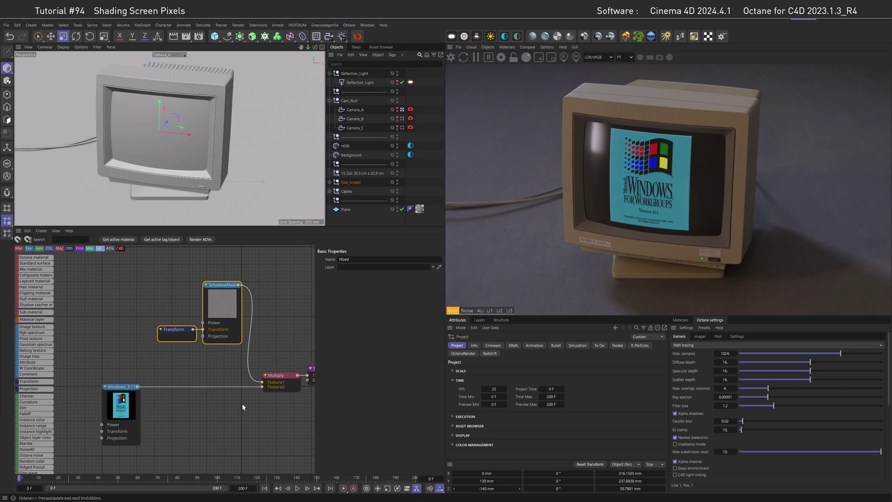
Add a Range node onto the Windows_3.11–Multiply wire and expose all its pins.
{"action": "double_click", "coordinate": [187, 404]}
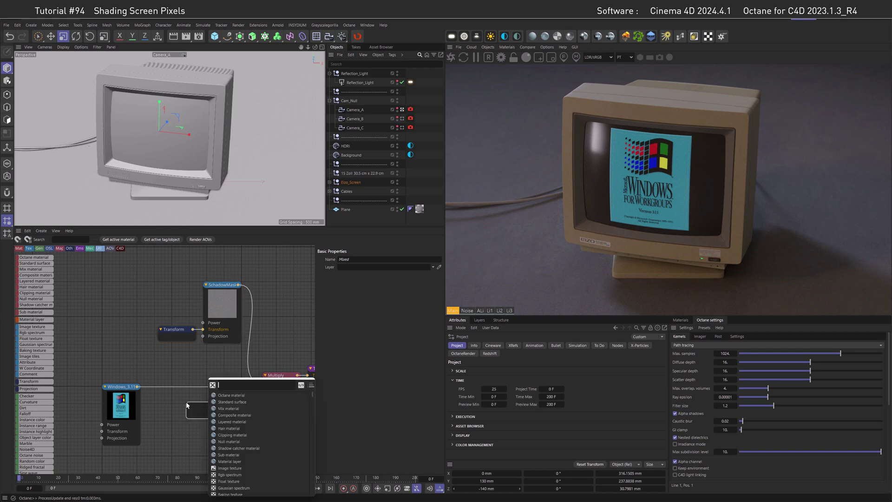
{"action": "type", "text": "rang"}
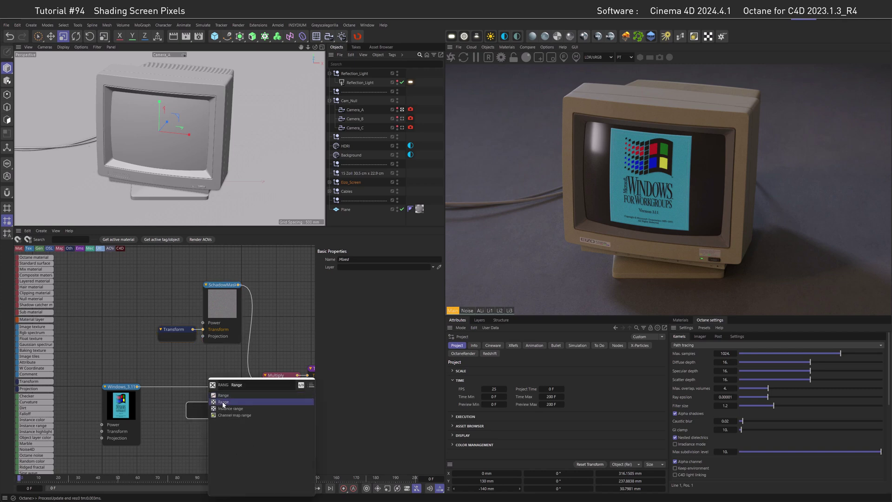
{"action": "left_click", "coordinate": [223, 403]}
{"action": "left_click_drag", "start_coordinate": [189, 400], "coordinate": [180, 390]}
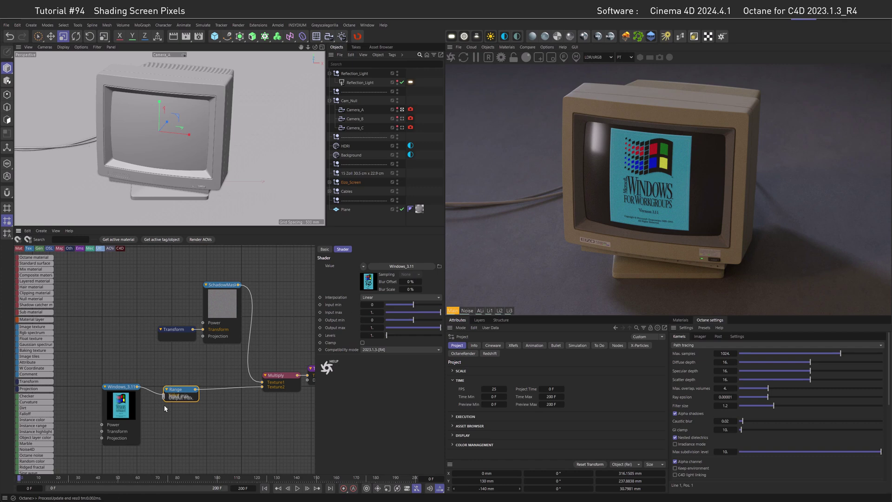
{"action": "right_click", "coordinate": [180, 390]}
{"action": "left_click", "coordinate": [257, 477]}
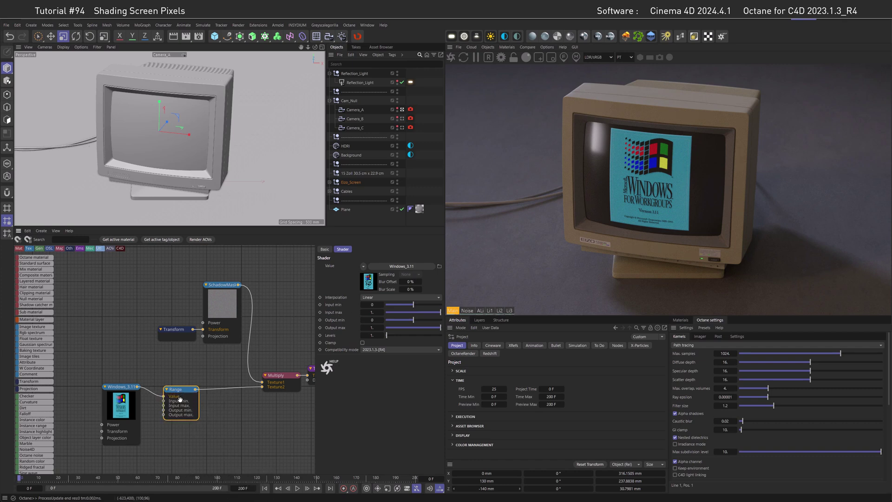
{"action": "left_click_drag", "start_coordinate": [181, 396], "coordinate": [194, 392]}
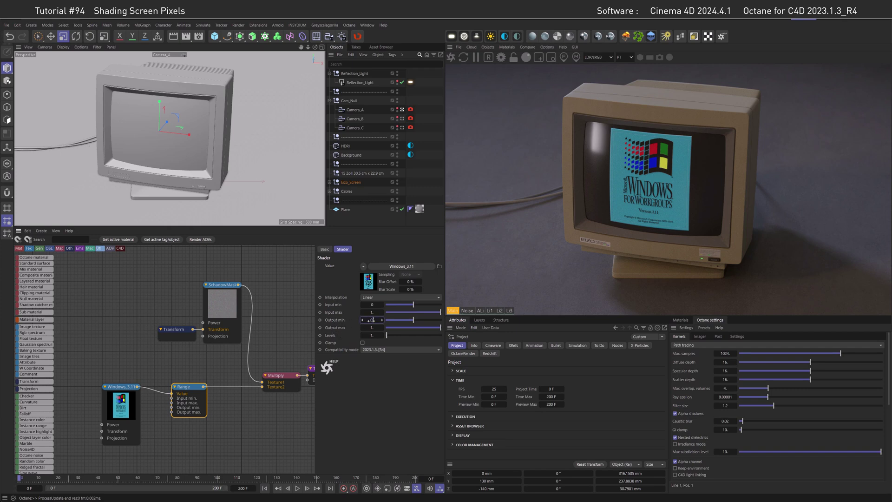
Tune the Range output minimum, trying 0.1 and 0, settling on 0.02, checked via Camera_C.
{"action": "left_click", "coordinate": [374, 319]}
{"action": "type", "text": ".1"}
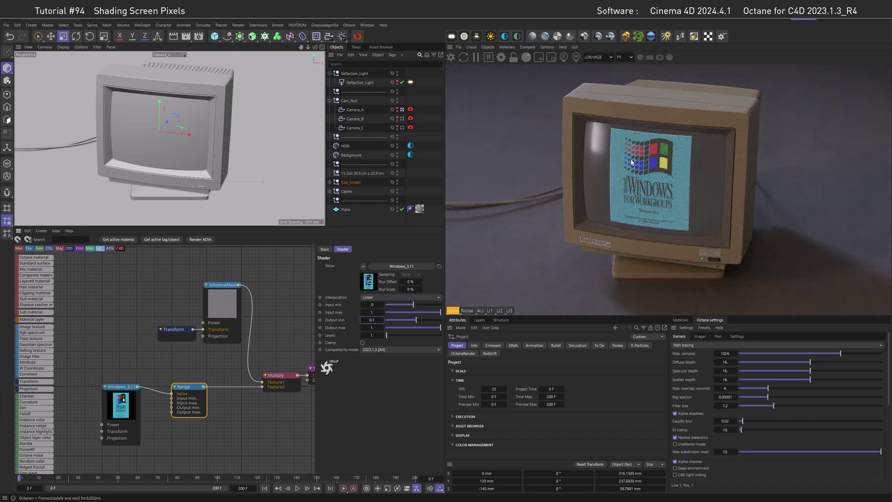
{"action": "double_click", "coordinate": [372, 319]}
{"action": "type", "text": "0.02"}
{"action": "key", "text": "Return"}
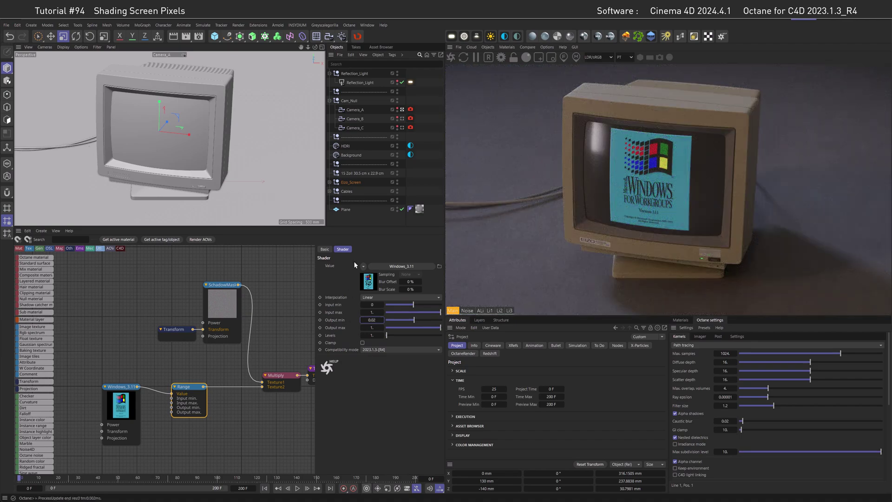
{"action": "left_click", "coordinate": [402, 128]}
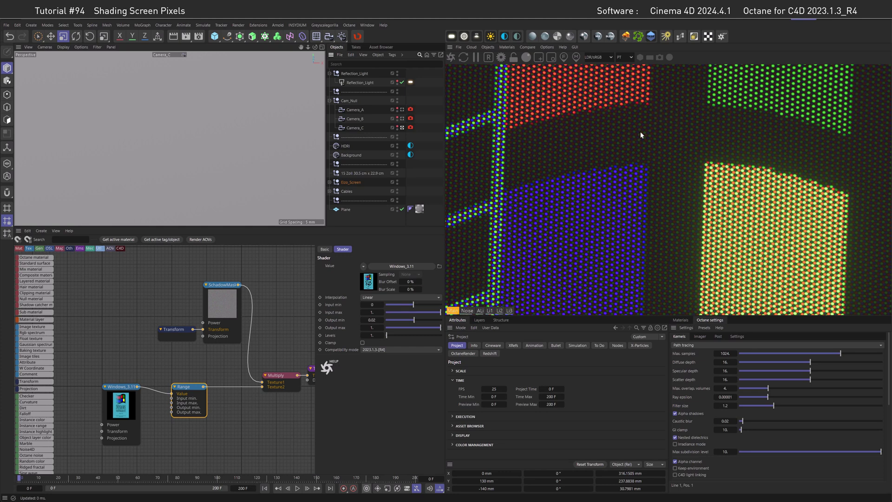
{"action": "type", "text": "0"}
{"action": "key", "text": "Return"}
{"action": "double_click", "coordinate": [372, 320]}
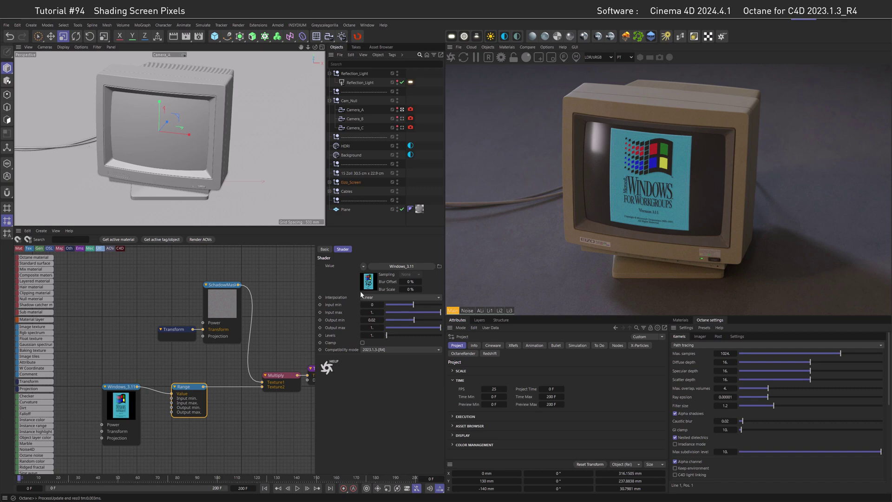
Move the image and Range nodes left and add a Channel picker reading the red channel.
{"action": "left_click_drag", "start_coordinate": [125, 386], "coordinate": [146, 395]}
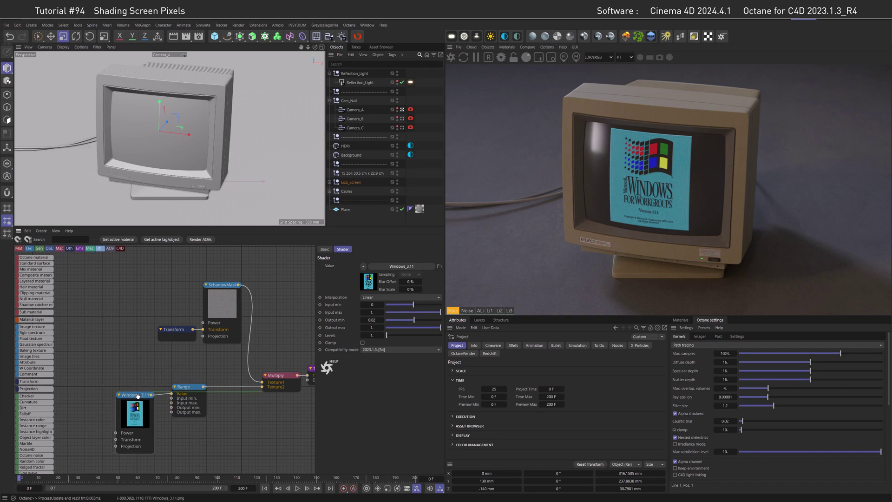
{"action": "mouse_move", "coordinate": [130, 450]}
{"action": "left_mouse_down"}
{"action": "mouse_move", "coordinate": [206, 377]}
{"action": "mouse_move", "coordinate": [84, 389]}
{"action": "left_mouse_up"}
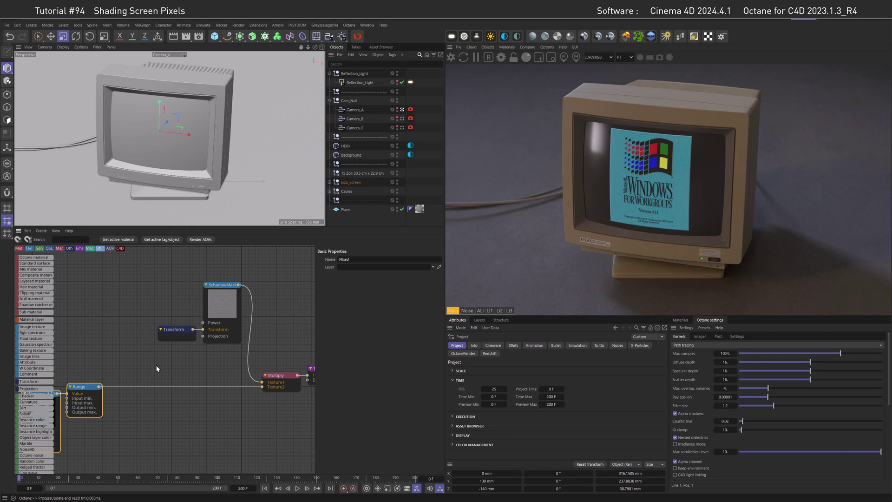
{"action": "type", "text": "cRANG"}
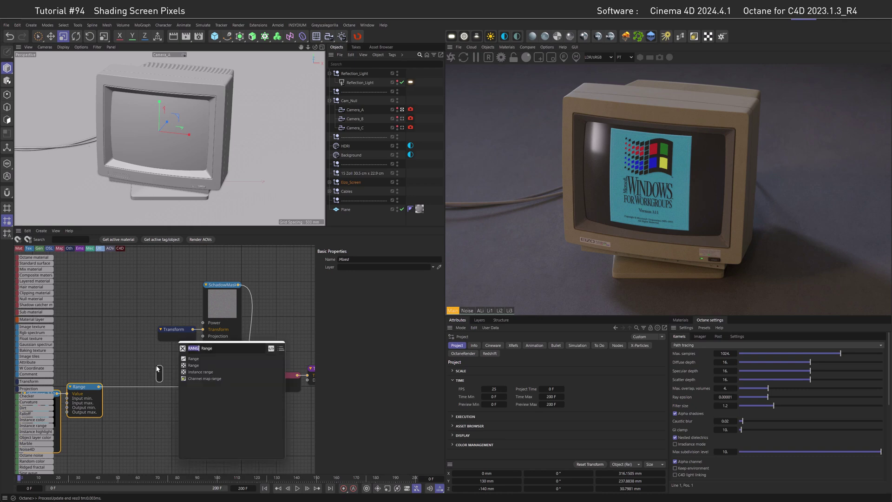
{"action": "type", "text": "PICK"}
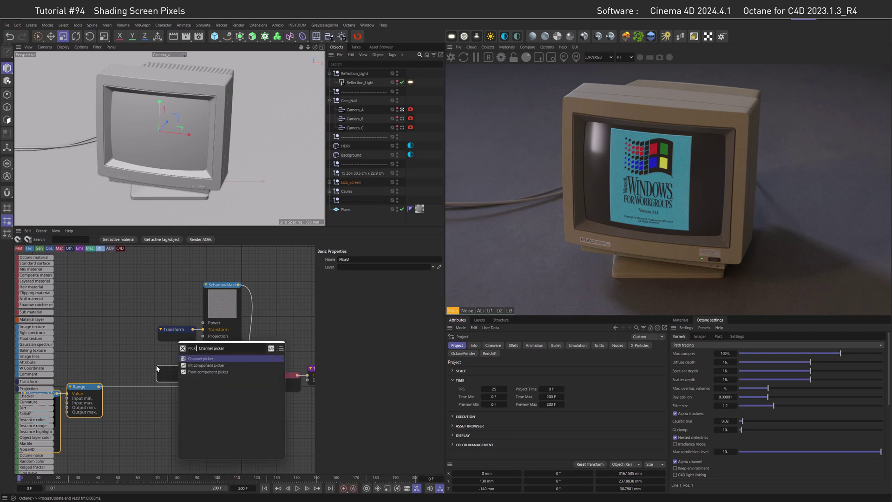
{"action": "left_click", "coordinate": [194, 359]}
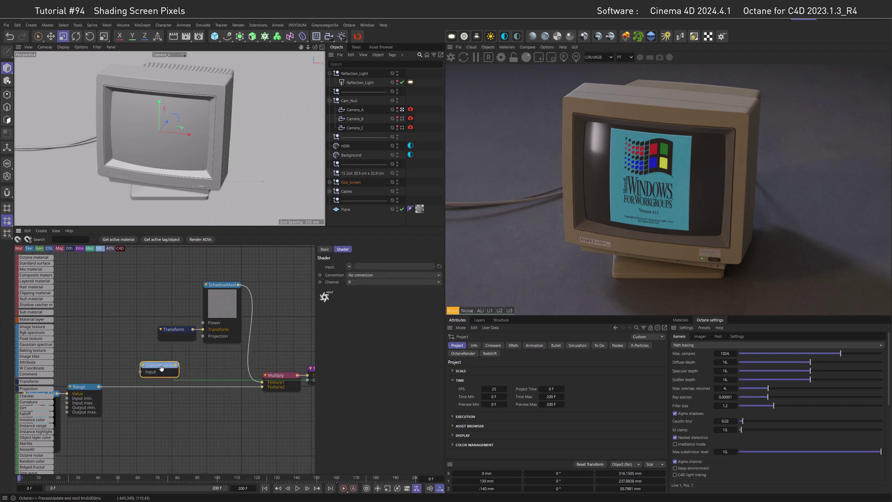
{"action": "left_click", "coordinate": [360, 282]}
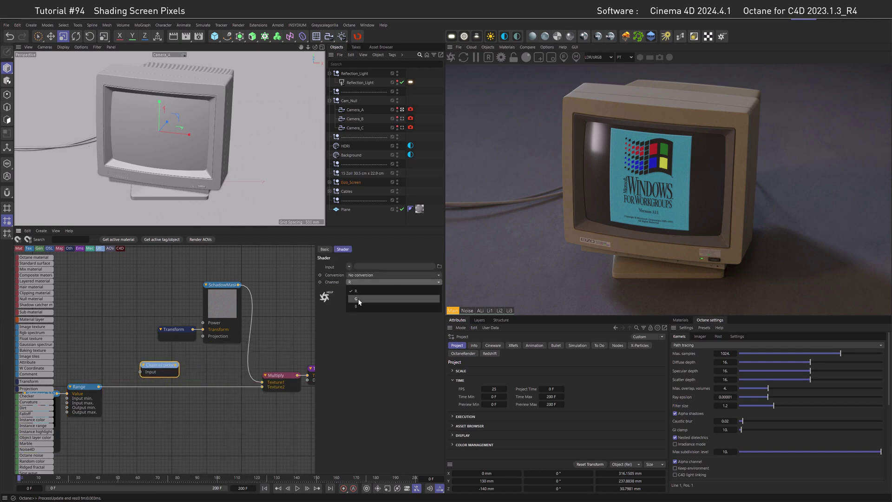
{"action": "left_click", "coordinate": [359, 299]}
Duplicate two more Channel pickers below and set them to the green and blue channels.
{"action": "mouse_move", "coordinate": [162, 366]}
{"action": "left_mouse_down", "text": "ctrl"}
{"action": "mouse_move", "coordinate": [169, 417]}
{"action": "mouse_move", "coordinate": [149, 434]}
{"action": "left_mouse_up", "text": "ctrl"}
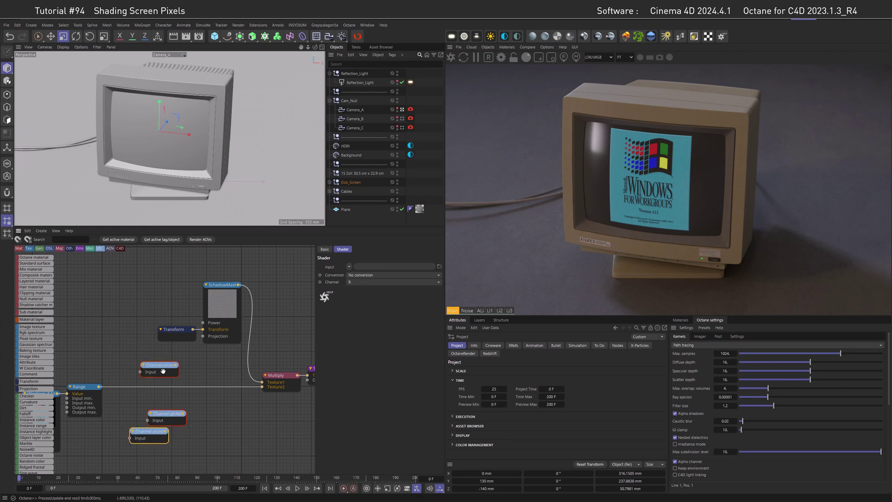
{"action": "mouse_move", "coordinate": [100, 387]}
{"action": "left_mouse_down"}
{"action": "mouse_move", "coordinate": [144, 372]}
{"action": "mouse_move", "coordinate": [150, 421]}
{"action": "mouse_move", "coordinate": [140, 438]}
{"action": "left_mouse_up"}
{"action": "left_click", "coordinate": [157, 407]}
{"action": "left_click", "coordinate": [393, 304]}
{"action": "left_click", "coordinate": [363, 319]}
{"action": "left_click", "coordinate": [156, 431]}
{"action": "left_click", "coordinate": [394, 304]}
{"action": "left_click", "coordinate": [363, 328]}
{"action": "left_click", "coordinate": [231, 400]}
Add a Channel merger, wire the R, G, B pickers into its Red/Green/Blue inputs and tidy the layout.
{"action": "double_click", "coordinate": [221, 422]}
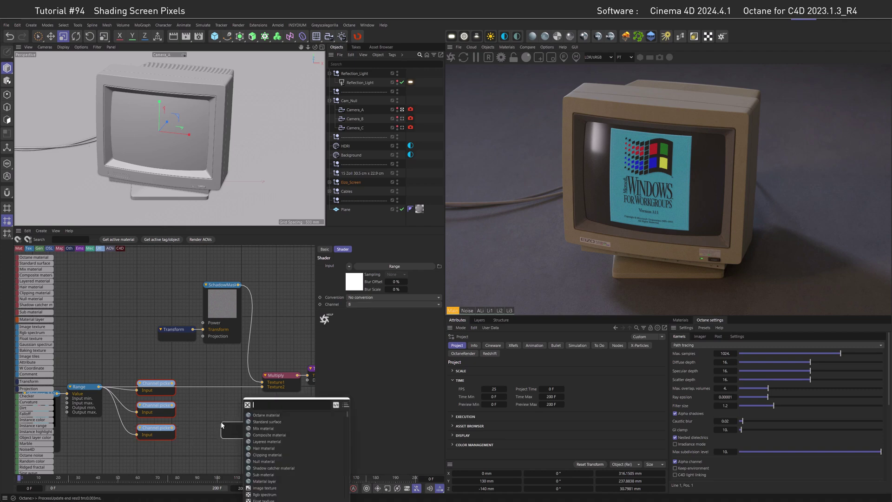
{"action": "type", "text": "MERG"}
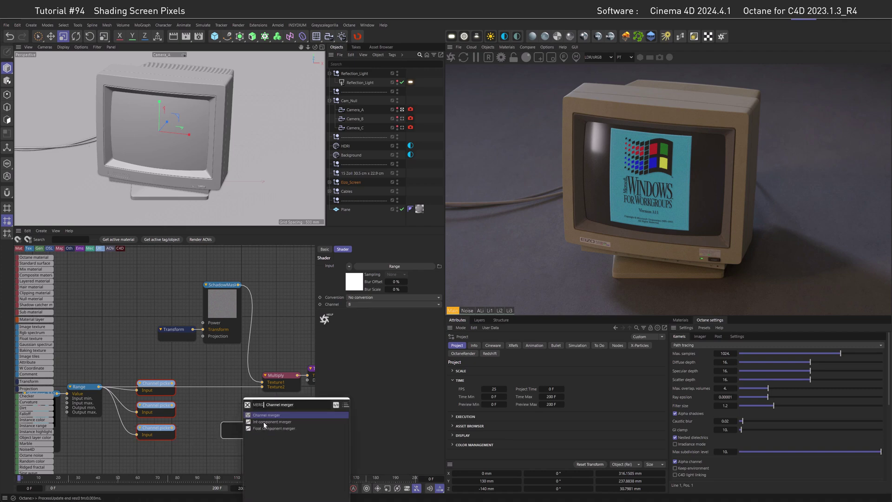
{"action": "left_click", "coordinate": [265, 415]}
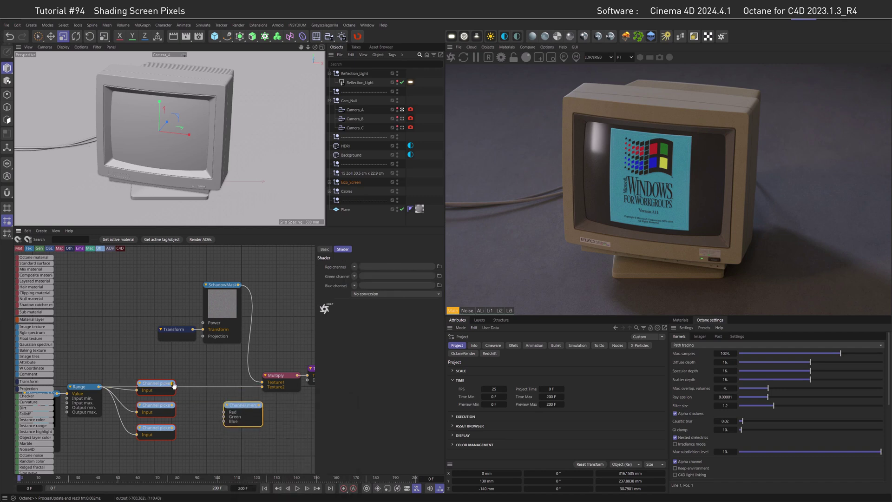
{"action": "left_click_drag", "start_coordinate": [173, 385], "coordinate": [224, 417]}
{"action": "mouse_move", "coordinate": [174, 431]}
{"action": "left_mouse_down"}
{"action": "mouse_move", "coordinate": [226, 421]}
{"action": "mouse_move", "coordinate": [228, 399]}
{"action": "mouse_move", "coordinate": [263, 388]}
{"action": "left_mouse_up"}
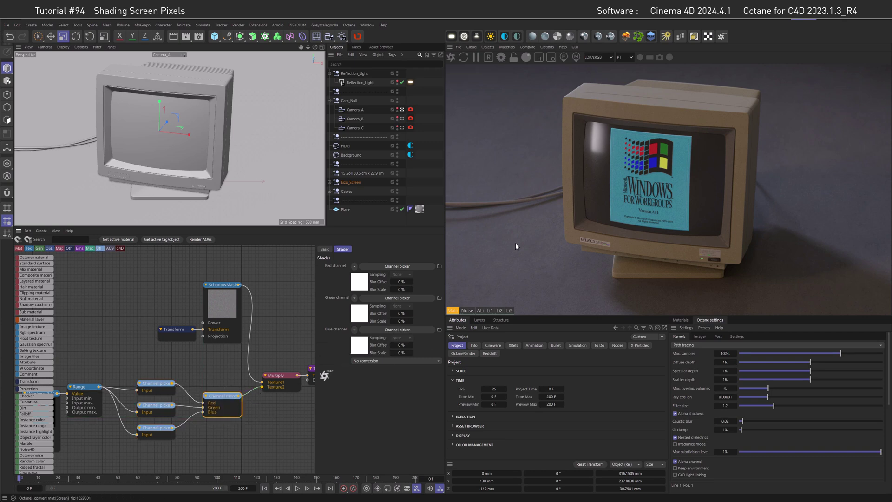
{"action": "middle_click_drag", "start_coordinate": [179, 396], "coordinate": [306, 382]}
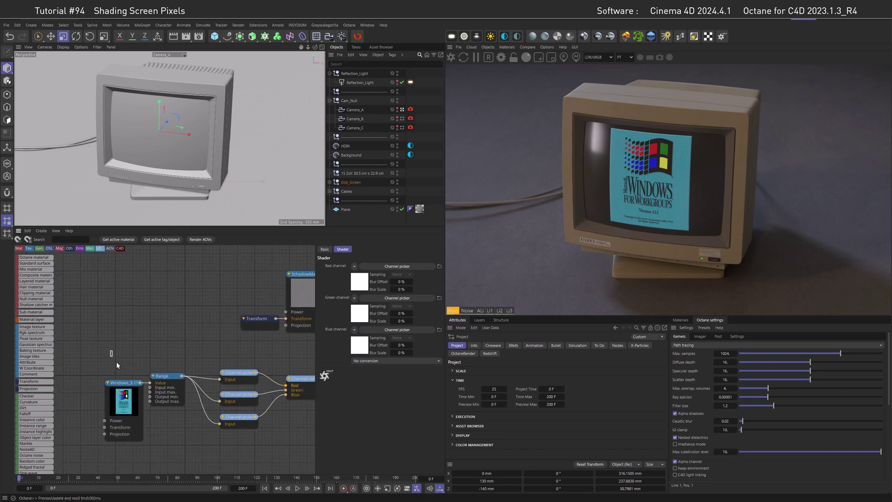
{"action": "left_click_drag", "start_coordinate": [111, 350], "coordinate": [237, 441]}
{"action": "left_click_drag", "start_coordinate": [215, 379], "coordinate": [152, 381]}
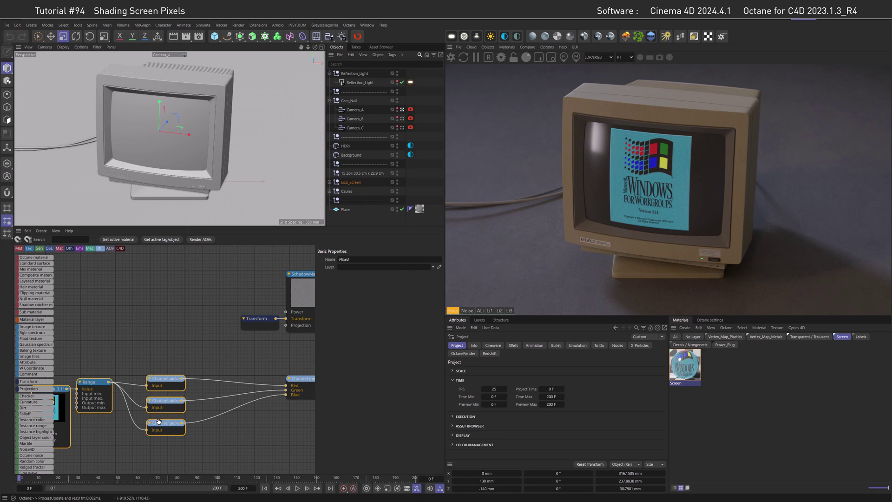
Add a UVW transform node on a picker wire with its preview thumbnail turned off.
{"action": "left_click", "coordinate": [183, 310]}
{"action": "type", "text": "tran"}
{"action": "left_click", "coordinate": [206, 307]}
{"action": "mouse_move", "coordinate": [194, 302]}
{"action": "left_mouse_down"}
{"action": "mouse_move", "coordinate": [185, 301]}
{"action": "mouse_move", "coordinate": [230, 418]}
{"action": "left_mouse_up"}
{"action": "right_click", "coordinate": [189, 306]}
{"action": "left_click", "coordinate": [200, 371]}
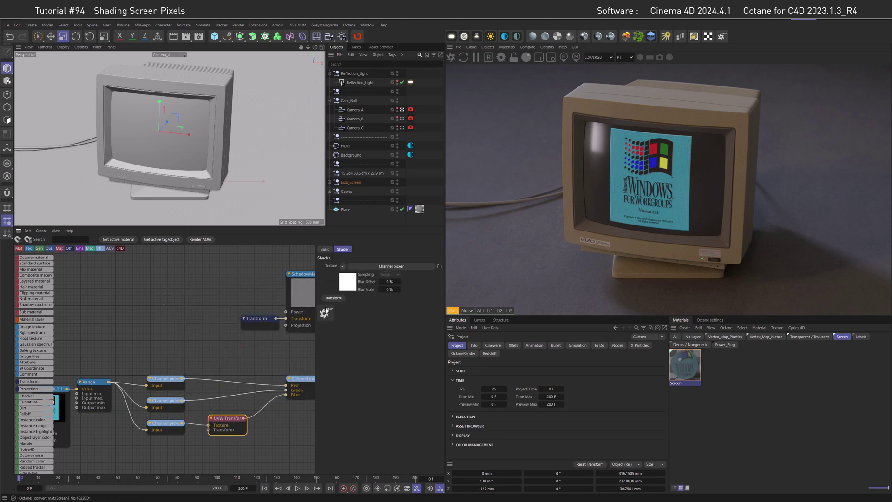
Attach a Transform node with scale raised to about 1.41 and select the pair for duplication.
{"action": "left_click", "coordinate": [329, 297]}
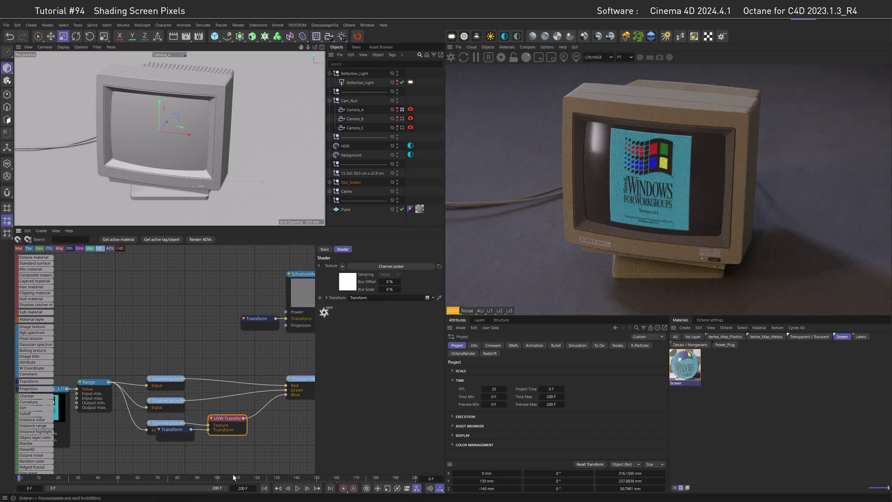
{"action": "left_click_drag", "start_coordinate": [223, 423], "coordinate": [180, 433]}
{"action": "left_click", "coordinate": [180, 438]}
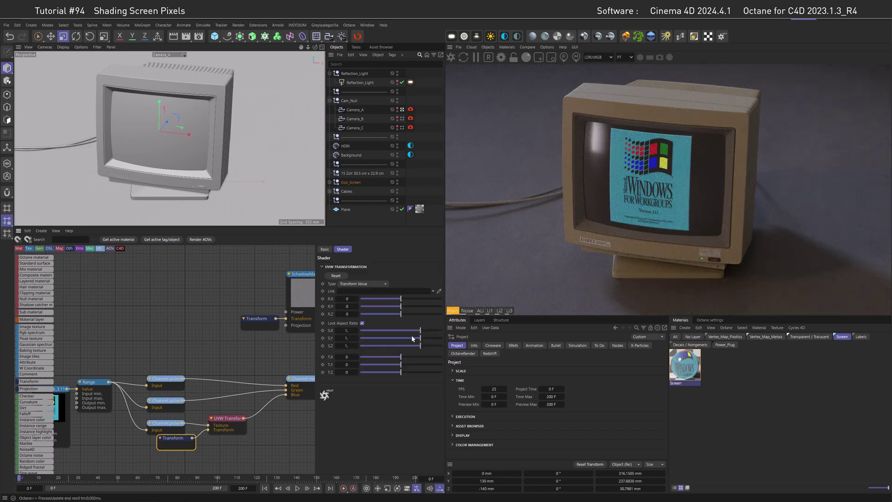
{"action": "left_click_drag", "start_coordinate": [401, 330], "coordinate": [424, 331]}
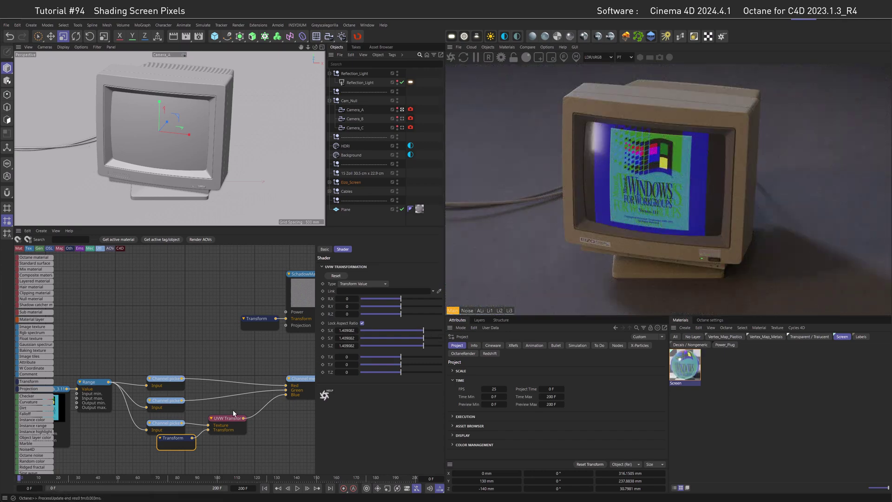
{"action": "mouse_move", "coordinate": [209, 407]}
{"action": "left_mouse_down"}
{"action": "mouse_move", "coordinate": [192, 452]}
{"action": "mouse_move", "coordinate": [203, 356]}
{"action": "mouse_move", "coordinate": [284, 387]}
{"action": "left_mouse_up"}
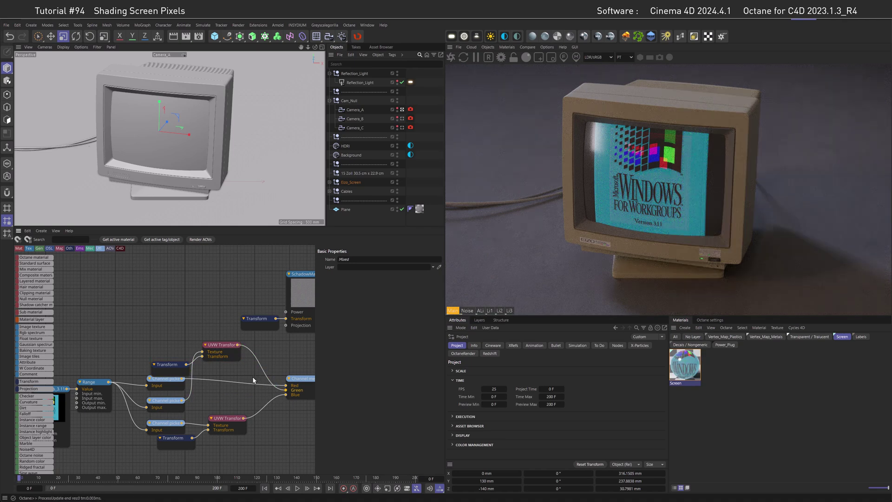
Give the two channel Transforms trial scales (e.g. 1.04) and view the screen through Camera_B.
{"action": "left_click_drag", "start_coordinate": [167, 360], "coordinate": [169, 357]}
{"action": "left_click", "coordinate": [170, 357]}
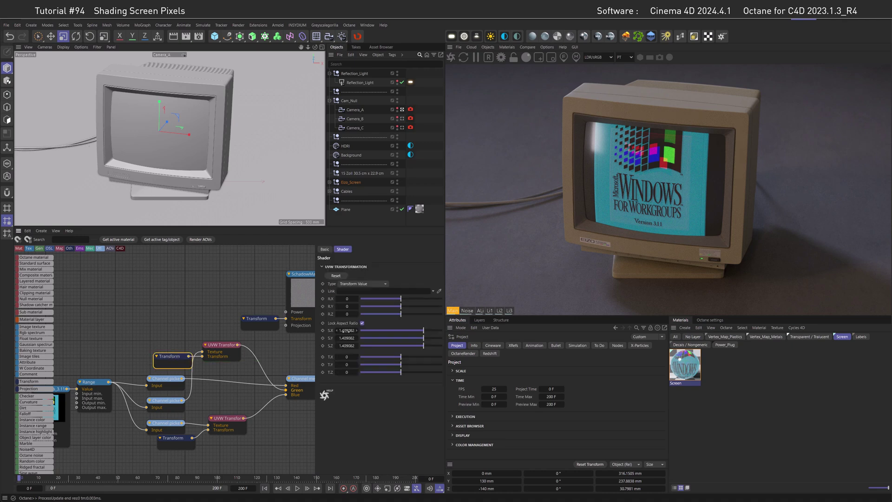
{"action": "double_click", "coordinate": [347, 331]}
{"action": "type", "text": "1"}
{"action": "key", "text": "Return"}
{"action": "left_click", "coordinate": [174, 438]}
{"action": "type", "text": "1.04"}
{"action": "key", "text": "Return"}
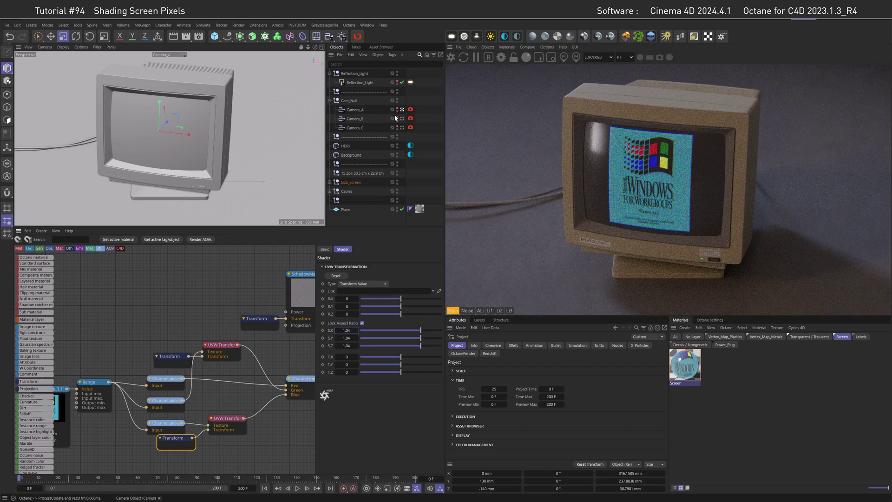
{"action": "left_click", "coordinate": [401, 118]}
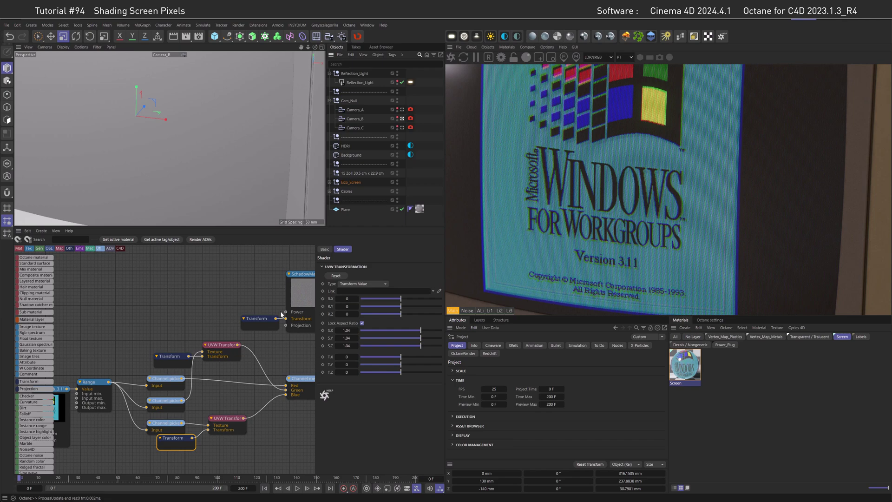
Refine the Transform scales to subtle 1.01 and 1.02 for the two channels.
{"action": "left_click", "coordinate": [170, 357]}
{"action": "double_click", "coordinate": [347, 330]}
{"action": "type", "text": "1.01"}
{"action": "key", "text": "Return"}
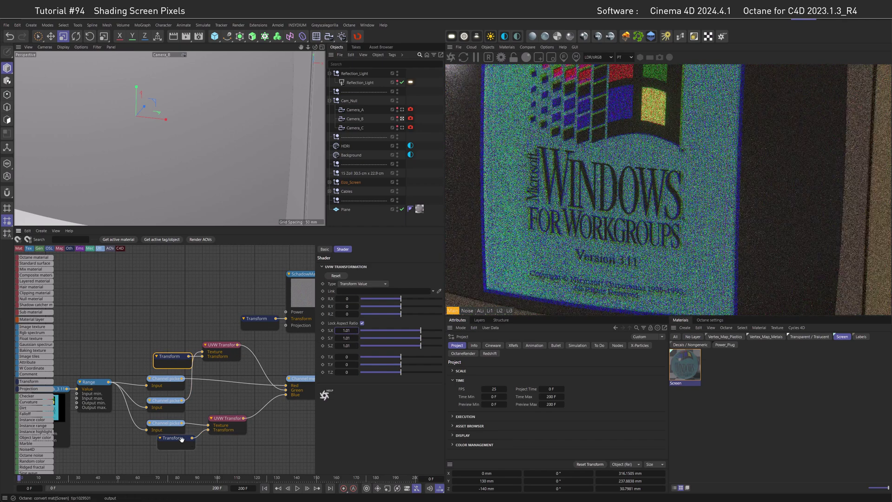
{"action": "left_click", "coordinate": [177, 439]}
{"action": "type", "text": "1.02"}
{"action": "key", "text": "Return"}
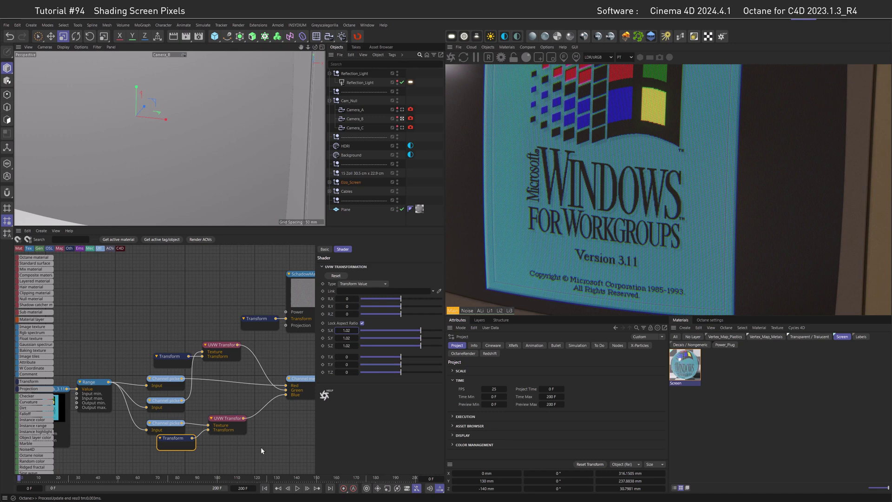
Tidy the transform, picker, Windows_3.11 and Range node layout.
{"action": "mouse_move", "coordinate": [176, 438]}
{"action": "left_mouse_down"}
{"action": "mouse_move", "coordinate": [210, 406]}
{"action": "mouse_move", "coordinate": [125, 350]}
{"action": "left_mouse_up"}
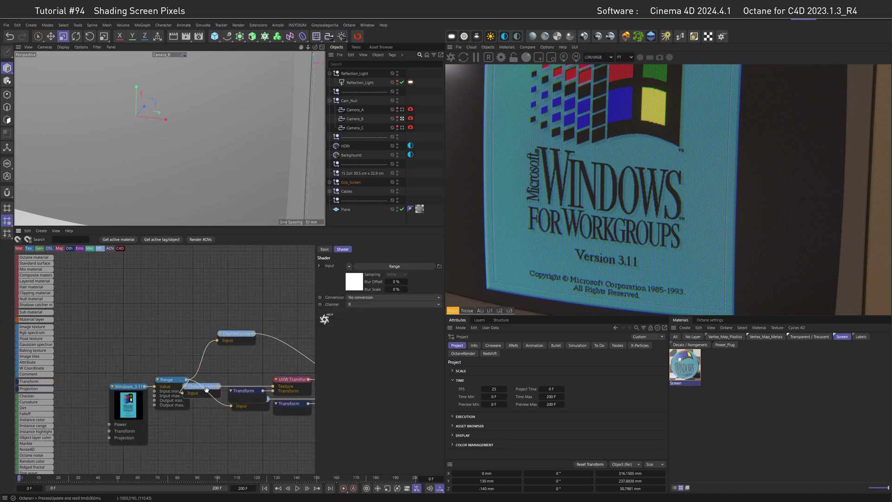
{"action": "left_click_drag", "start_coordinate": [105, 446], "coordinate": [210, 377]}
{"action": "middle_click_drag", "start_coordinate": [186, 384], "coordinate": [182, 362]}
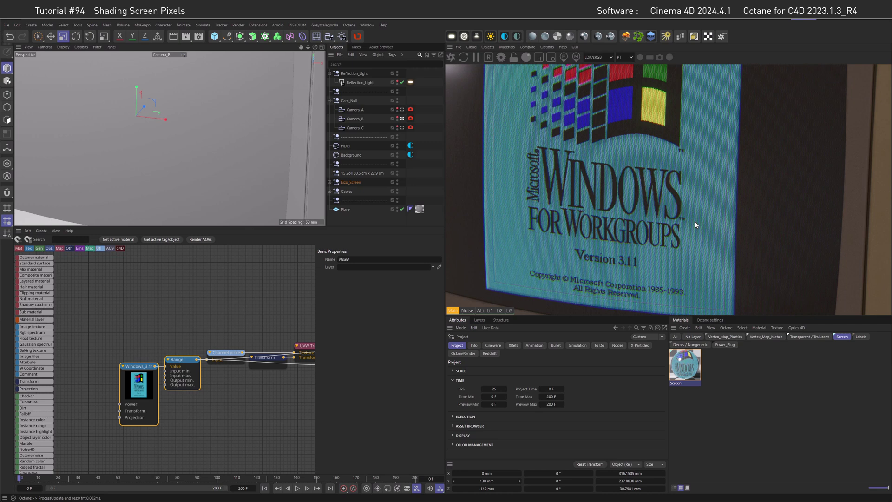
Add a Texture Projection to Windows_3.11 set to Distorted mesh UV and open its options to expose ports.
{"action": "left_click", "coordinate": [187, 407]}
{"action": "left_click", "coordinate": [138, 366]}
{"action": "left_click", "coordinate": [329, 384]}
{"action": "left_click", "coordinate": [89, 419]}
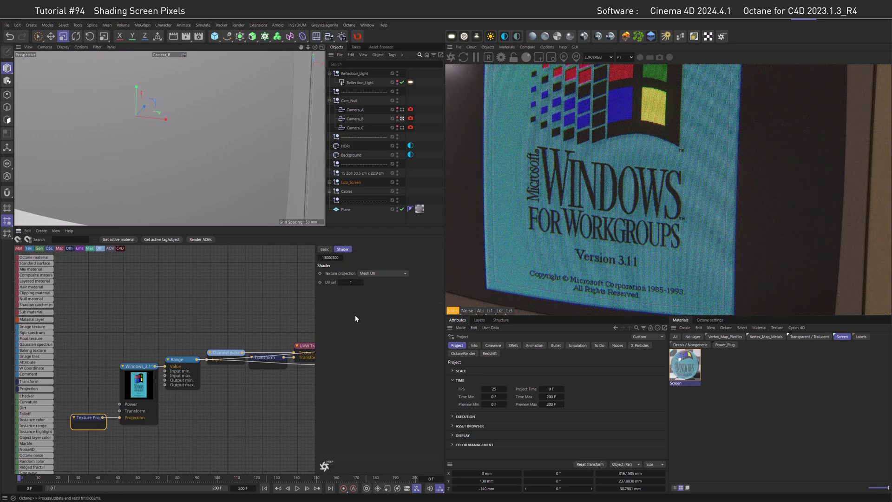
{"action": "left_click", "coordinate": [383, 273]}
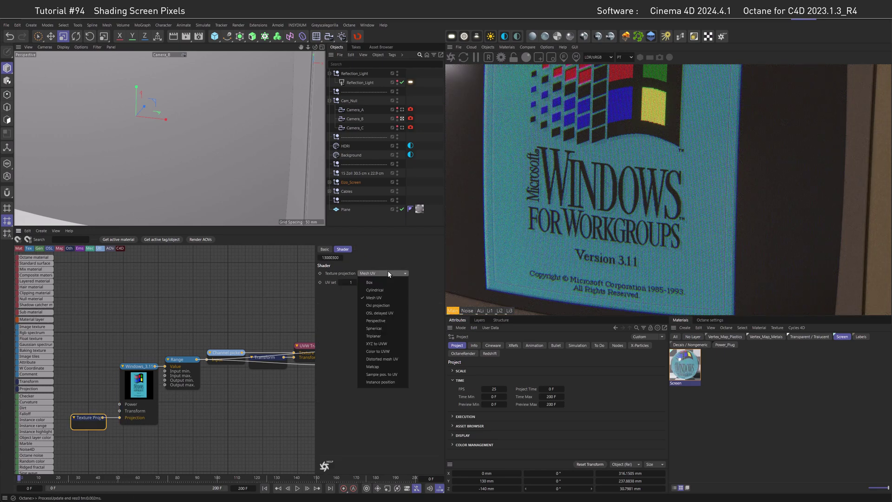
{"action": "left_click", "coordinate": [391, 360]}
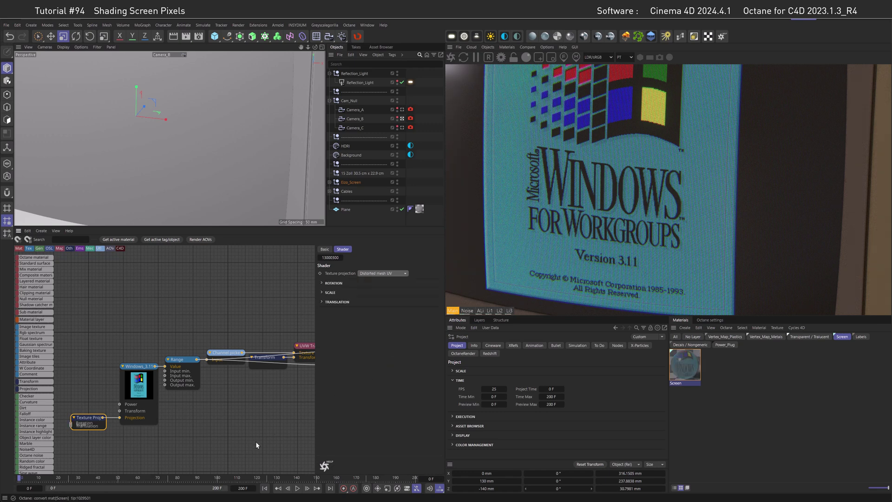
{"action": "right_click", "coordinate": [86, 418]}
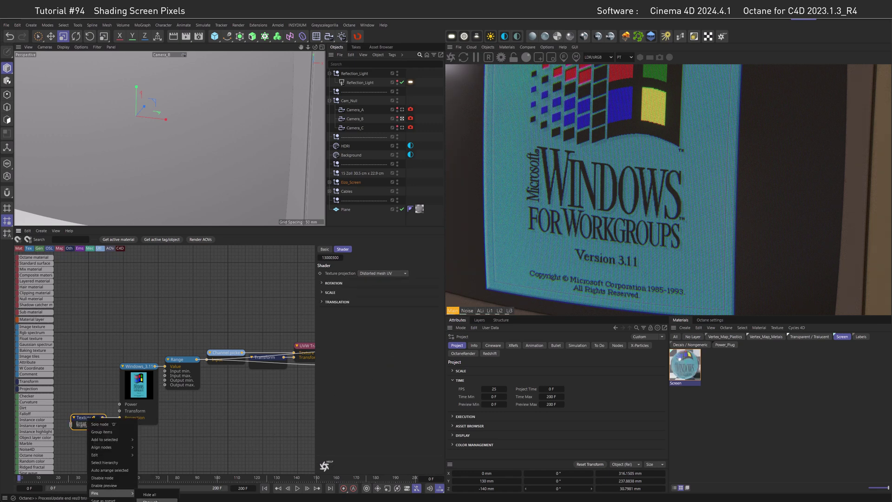
Expose the Texture Projection's transform ports and bring the Noise_0000 image texture into the graph.
{"action": "left_click", "coordinate": [126, 471]}
{"action": "middle_click_drag", "start_coordinate": [138, 460], "coordinate": [220, 410]}
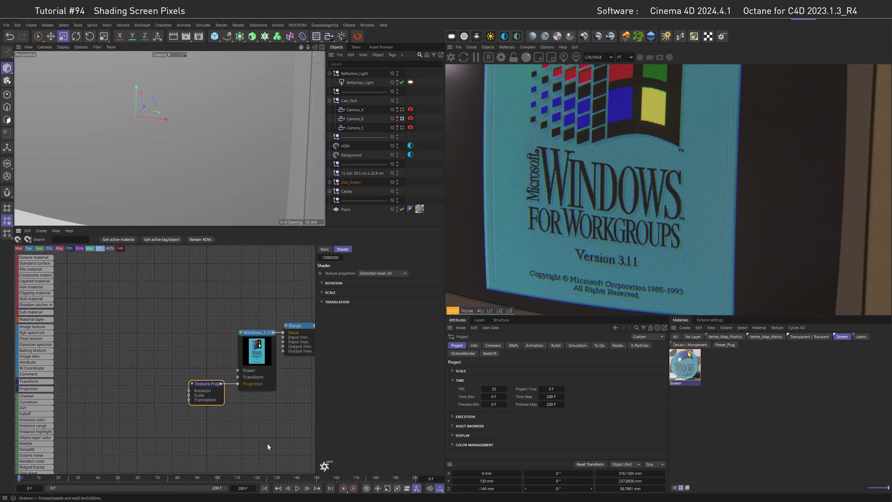
{"action": "mouse_move", "coordinate": [33, 326]}
{"action": "left_mouse_down"}
{"action": "mouse_move", "coordinate": [159, 373]}
{"action": "mouse_move", "coordinate": [150, 381]}
{"action": "left_mouse_up"}
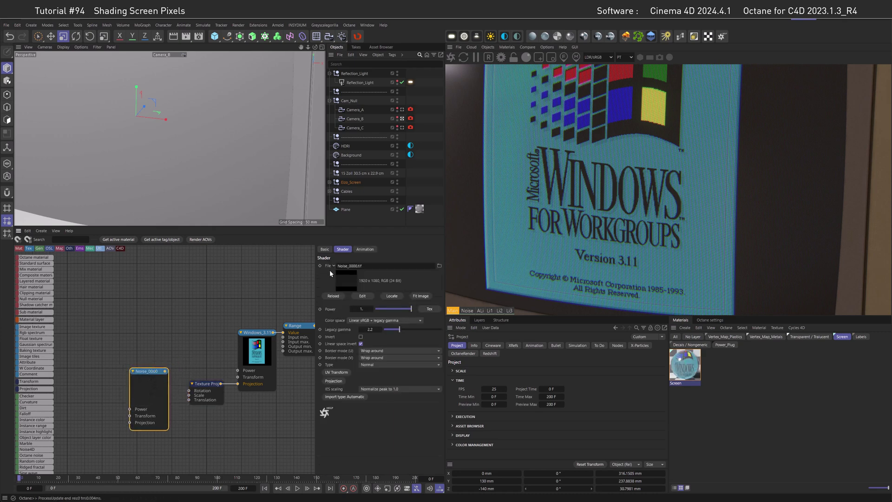
Set the noise sequence to end at frame 4 and loop instead of playing once.
{"action": "left_click", "coordinate": [365, 250]}
{"action": "left_click", "coordinate": [337, 305]}
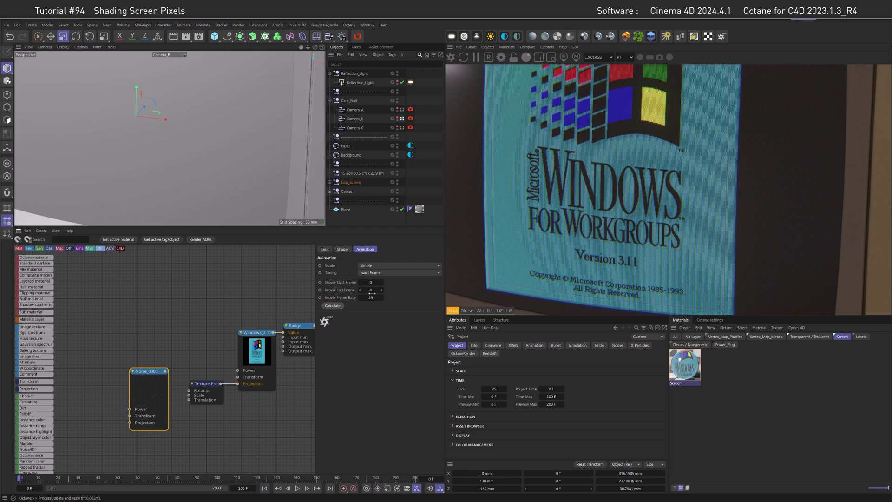
{"action": "left_click", "coordinate": [397, 266]}
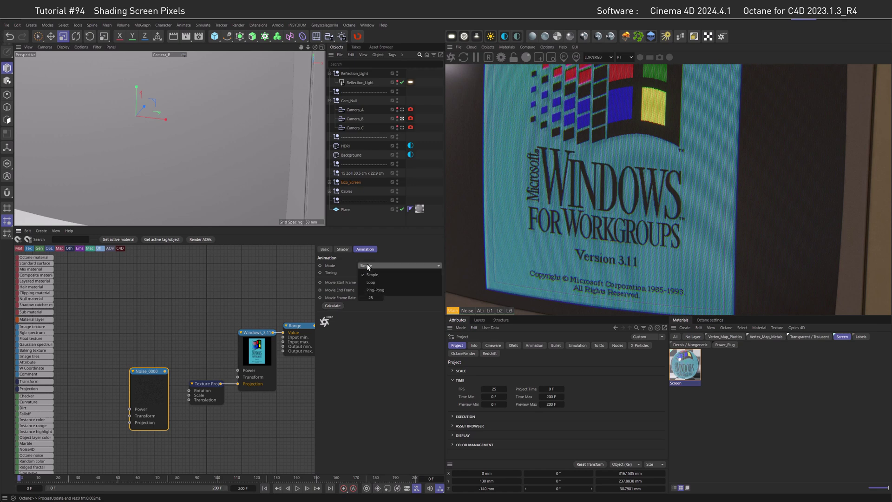
{"action": "left_click", "coordinate": [405, 283]}
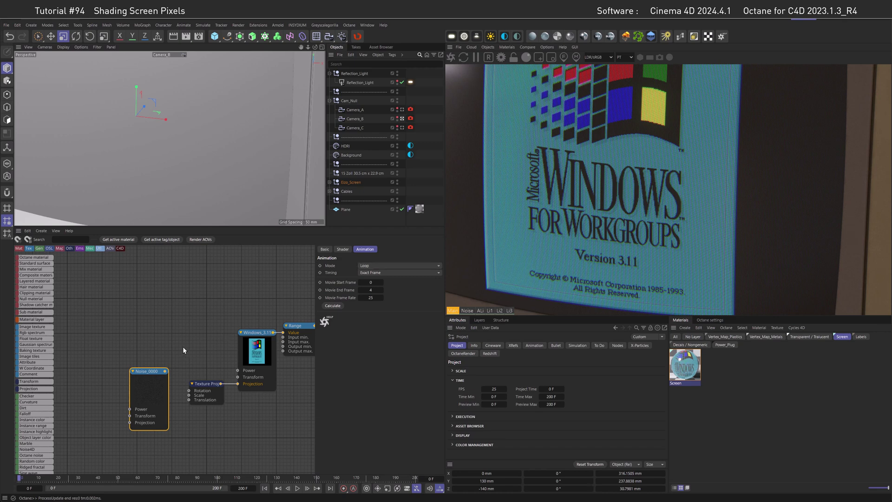
Feed Noise_0000 into the projection's Translation and set the x and y range to -0.0075.
{"action": "left_click_drag", "start_coordinate": [165, 370], "coordinate": [189, 403]}
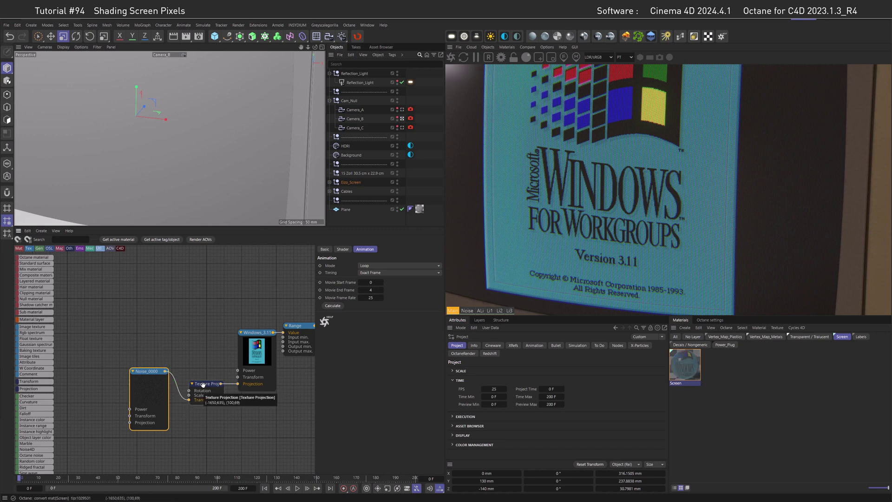
{"action": "left_click", "coordinate": [202, 385]}
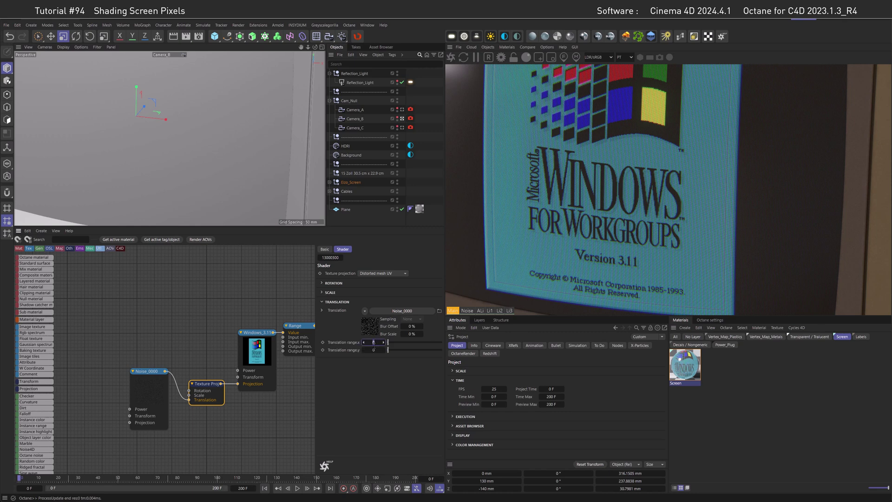
{"action": "type", "text": "-0.5"}
{"action": "key", "text": "Return"}
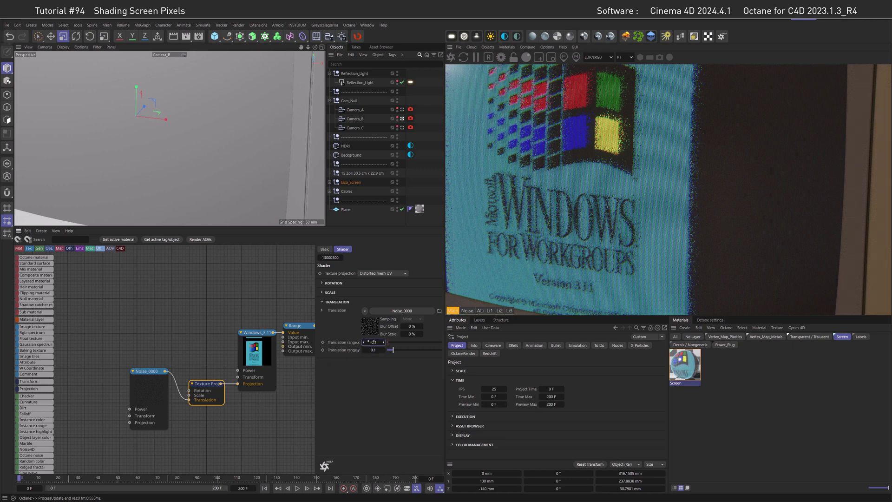
{"action": "left_click_drag", "start_coordinate": [376, 343], "coordinate": [370, 342]}
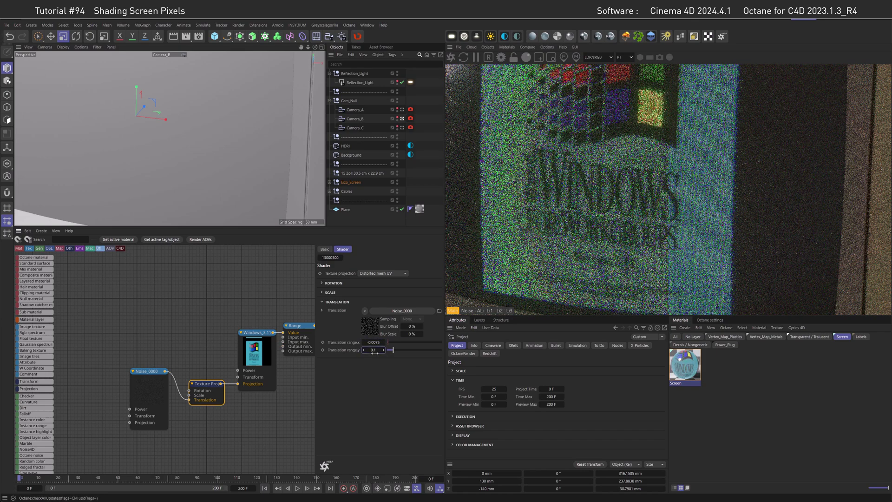
{"action": "left_click", "coordinate": [374, 349]}
{"action": "type", "text": "-"}
{"action": "type", "text": "0.0075"}
{"action": "key", "text": "Return"}
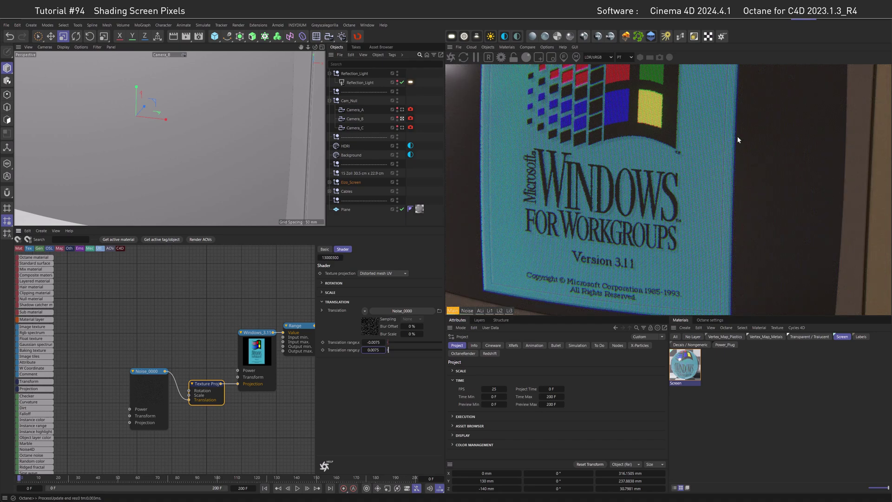
Play through the jittering frames, return to the start and switch to the wide Camera_A view.
{"action": "key", "text": "F8"}
{"action": "key", "text": "shift+f"}
{"action": "key", "text": "Page_Down"}
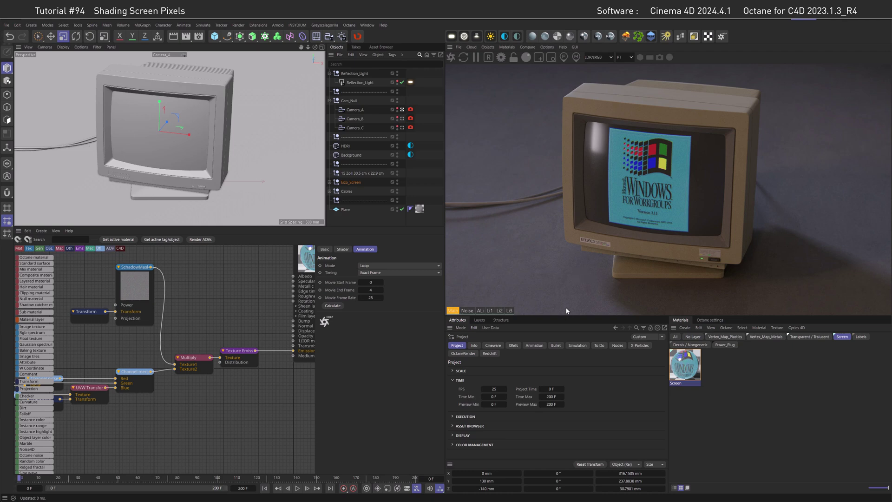
Raise the Texture Emission power to 50.
{"action": "left_click", "coordinate": [239, 351]}
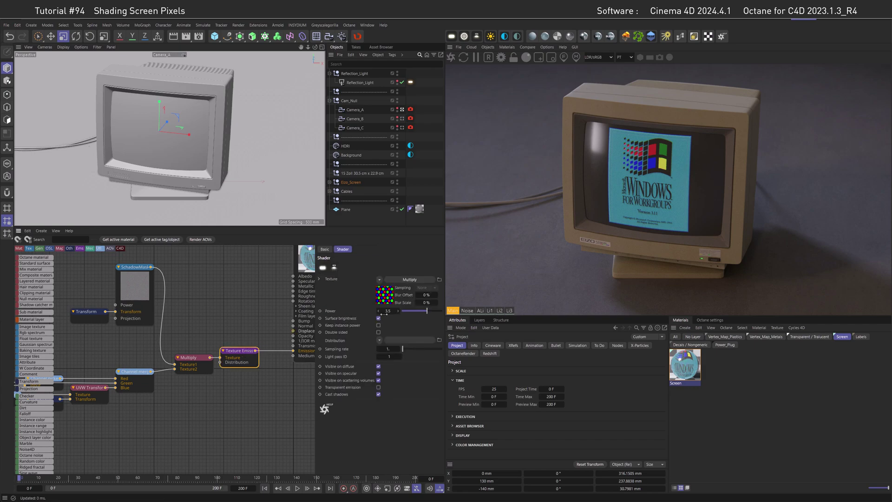
{"action": "double_click", "coordinate": [387, 311]}
{"action": "type", "text": "50."}
{"action": "key", "text": "Return"}
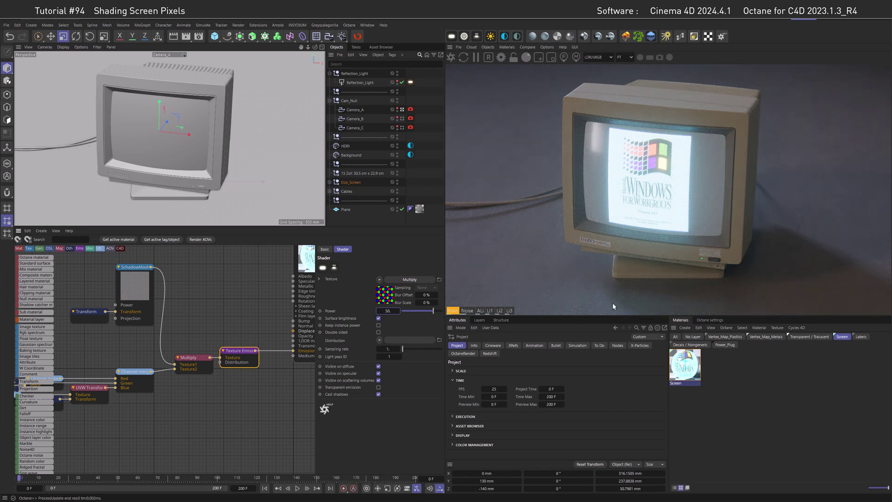
Check the screen's Li1 light layer contribution, then return to the Main beauty render.
{"action": "left_click", "coordinate": [490, 311]}
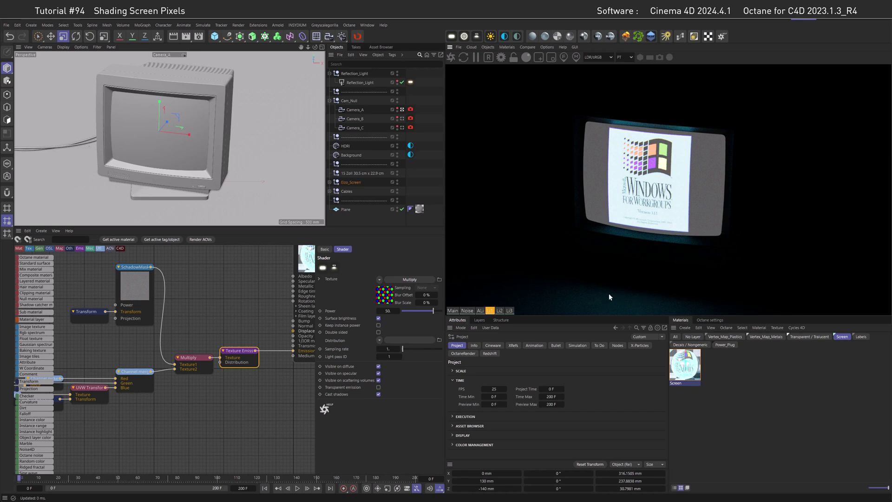
{"action": "left_click", "coordinate": [454, 310]}
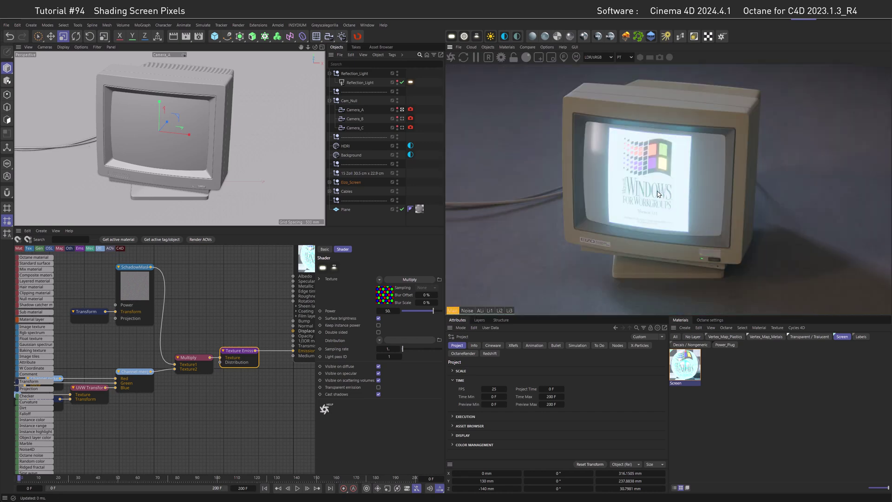
{"action": "key", "text": "Escape"}
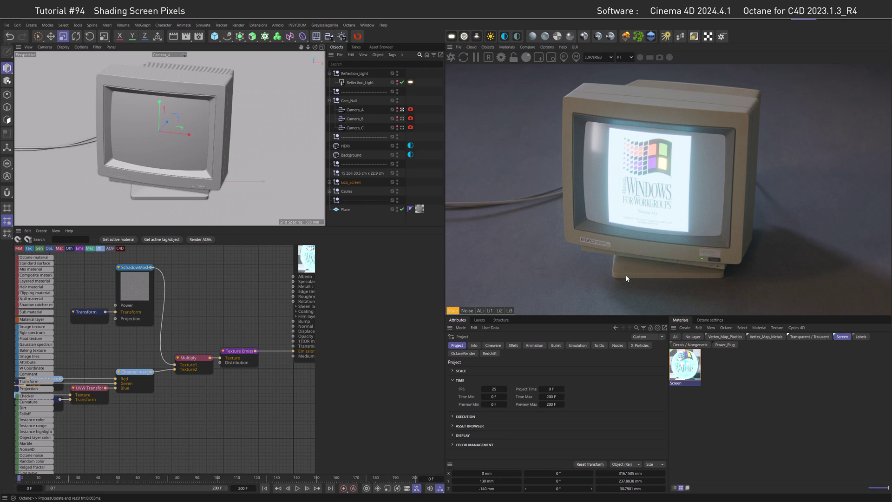
Add a Ray switch node to the Screen graph via the node search.
{"action": "double_click", "coordinate": [244, 299]}
{"action": "type", "text": "swit"}
{"action": "left_click", "coordinate": [279, 300]}
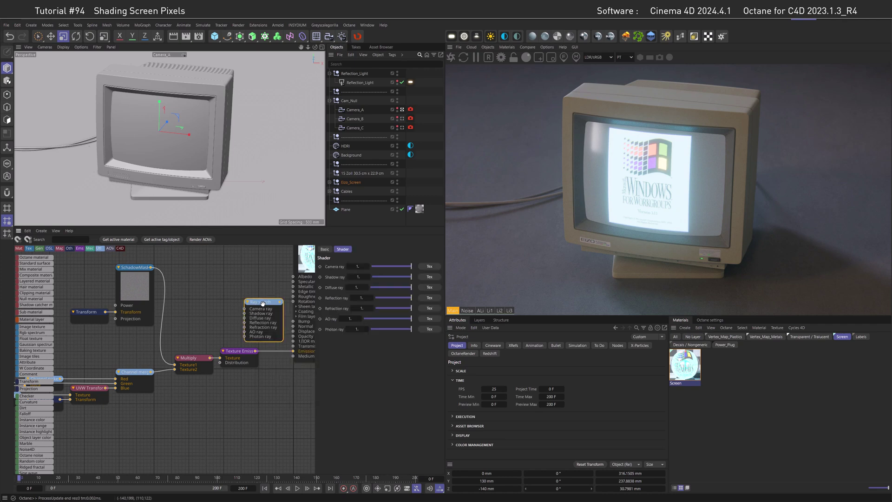
{"action": "left_click_drag", "start_coordinate": [273, 302], "coordinate": [237, 293]}
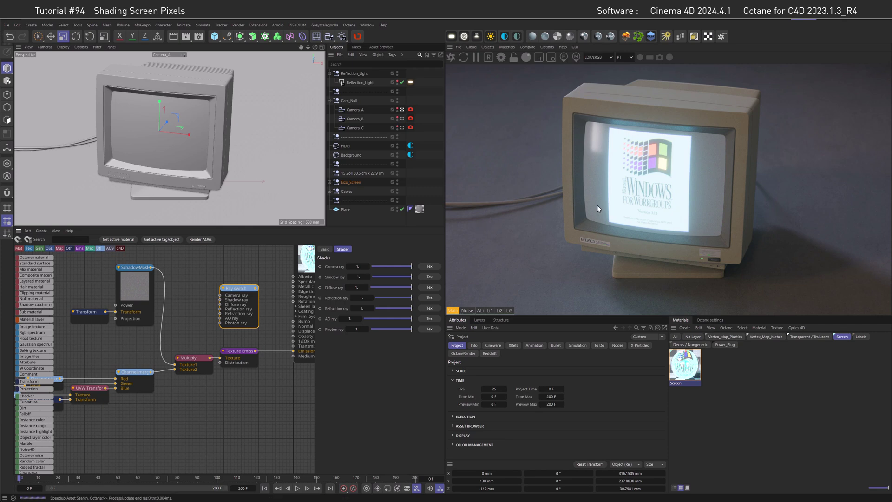
{"action": "scroll", "coordinate": [184, 298], "scroll_direction": "down", "scroll_amount": 3}
{"action": "left_click_drag", "start_coordinate": [184, 299], "coordinate": [231, 328], "text": "alt"}
{"action": "scroll", "coordinate": [231, 329], "scroll_direction": "down", "scroll_amount": 2}
{"action": "scroll", "coordinate": [207, 322], "scroll_direction": "down", "scroll_amount": 2}
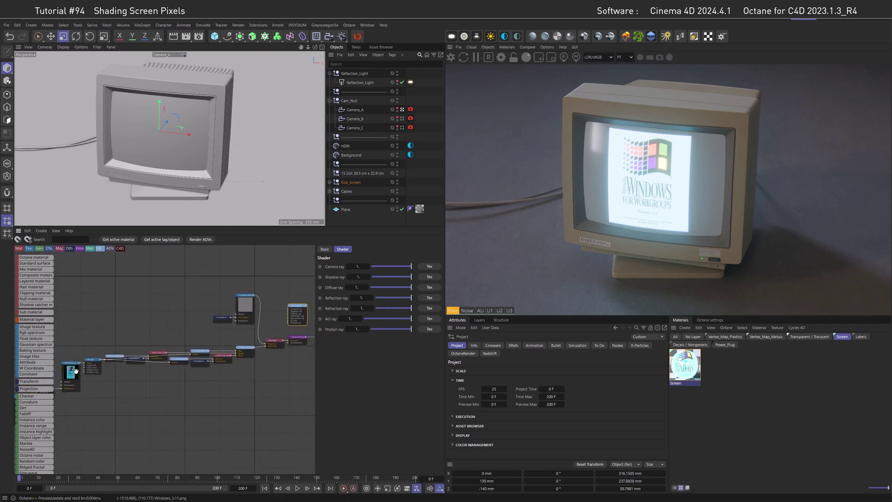
Wire the Windows_3.11 texture into the Ray switch's non-camera ray inputs.
{"action": "left_click", "coordinate": [297, 314]}
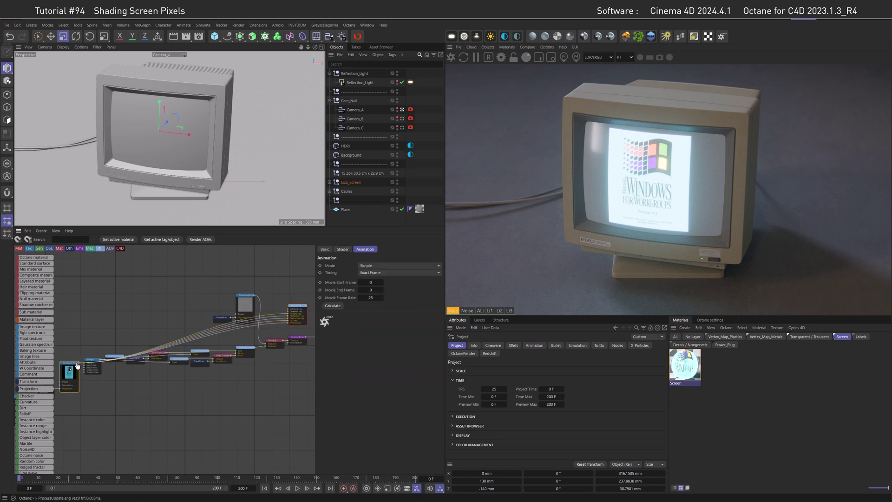
{"action": "left_click_drag", "start_coordinate": [237, 322], "coordinate": [283, 321], "text": "alt"}
{"action": "scroll", "coordinate": [282, 318], "scroll_direction": "up", "scroll_amount": 3}
{"action": "scroll", "coordinate": [282, 317], "scroll_direction": "up", "scroll_amount": 2}
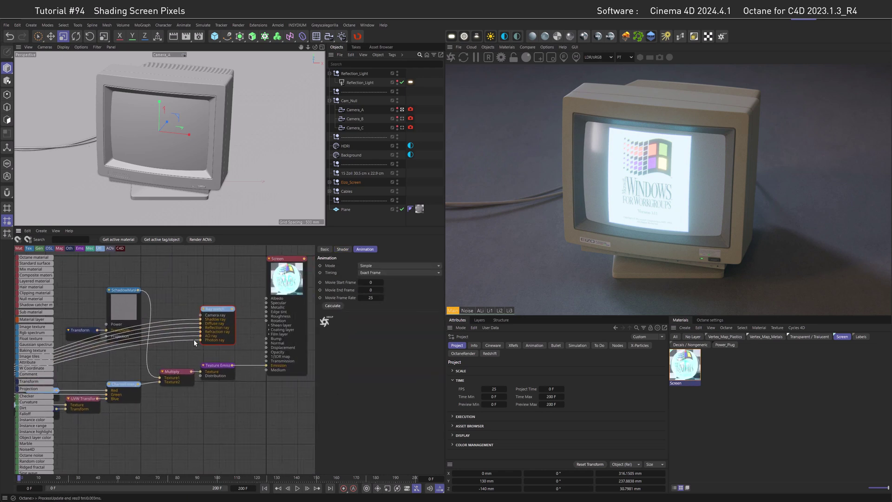
{"action": "left_click", "coordinate": [211, 309]}
{"action": "scroll", "coordinate": [230, 335], "scroll_direction": "up", "scroll_amount": 2}
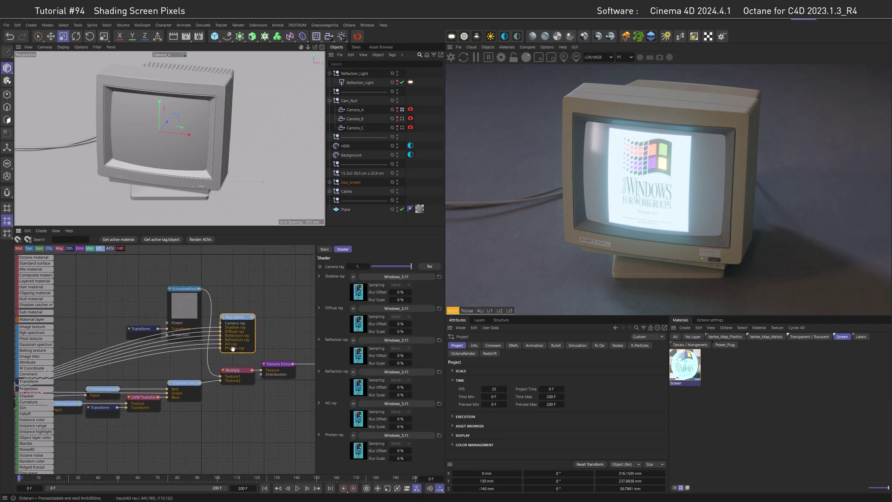
{"action": "mouse_move", "coordinate": [210, 335]}
{"action": "left_mouse_down", "text": "alt"}
{"action": "mouse_move", "coordinate": [254, 368]}
{"action": "mouse_move", "coordinate": [167, 369]}
{"action": "left_mouse_up", "text": "alt"}
{"action": "left_click", "coordinate": [254, 368]}
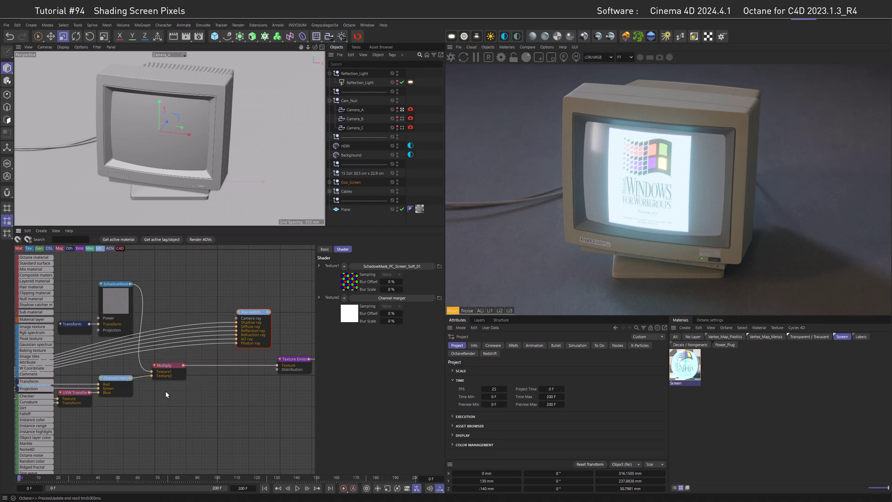
Duplicate Multiply with a FloatTexture, feed it into Texture Emission, and settle the float at 0.25.
{"action": "left_click_drag", "start_coordinate": [167, 365], "coordinate": [215, 381], "text": "ctrl"}
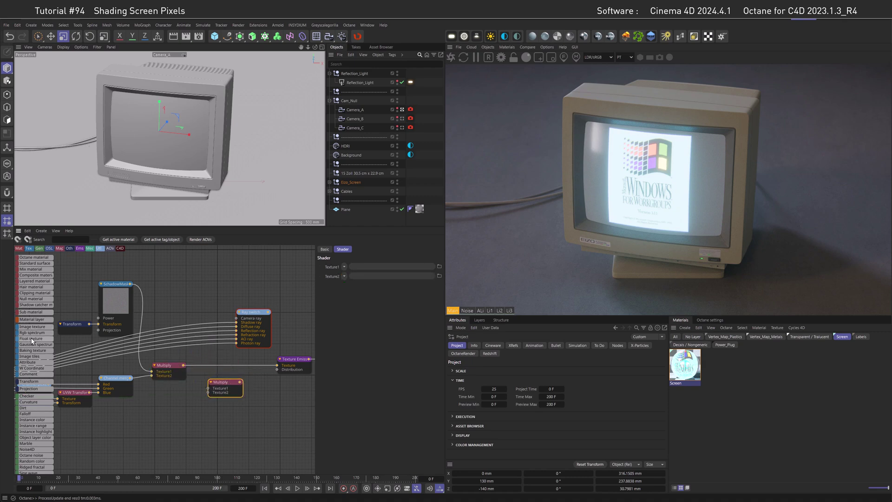
{"action": "mouse_move", "coordinate": [179, 414]}
{"action": "left_mouse_down"}
{"action": "mouse_move", "coordinate": [176, 405]}
{"action": "mouse_move", "coordinate": [209, 393]}
{"action": "left_mouse_up"}
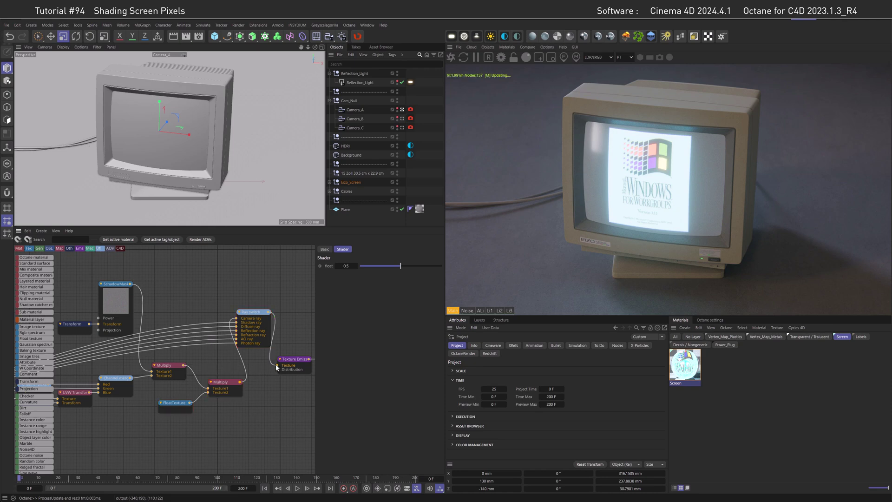
{"action": "left_click_drag", "start_coordinate": [274, 366], "coordinate": [277, 365]}
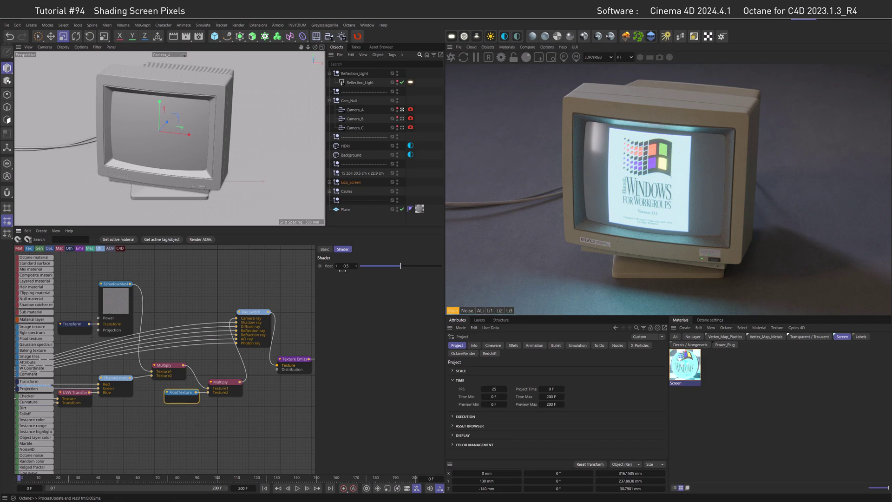
{"action": "type", "text": "0.1"}
{"action": "key", "text": "Return"}
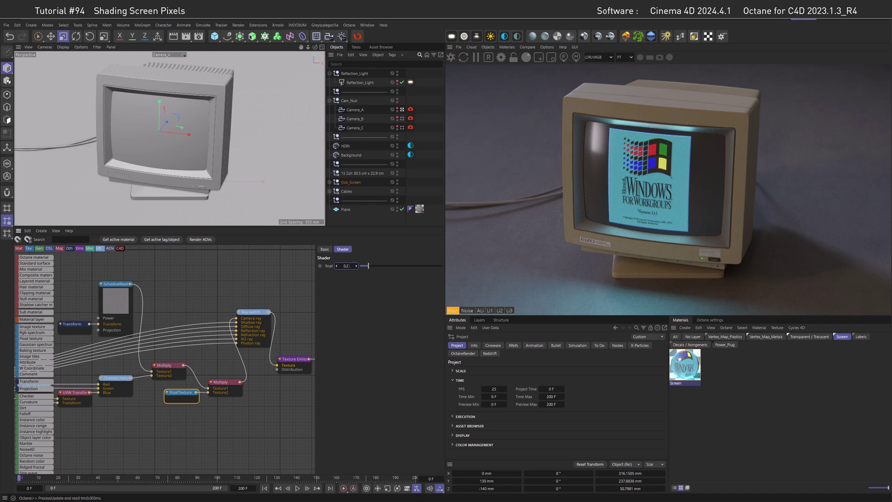
{"action": "type", "text": "0.25"}
{"action": "key", "text": "Return"}
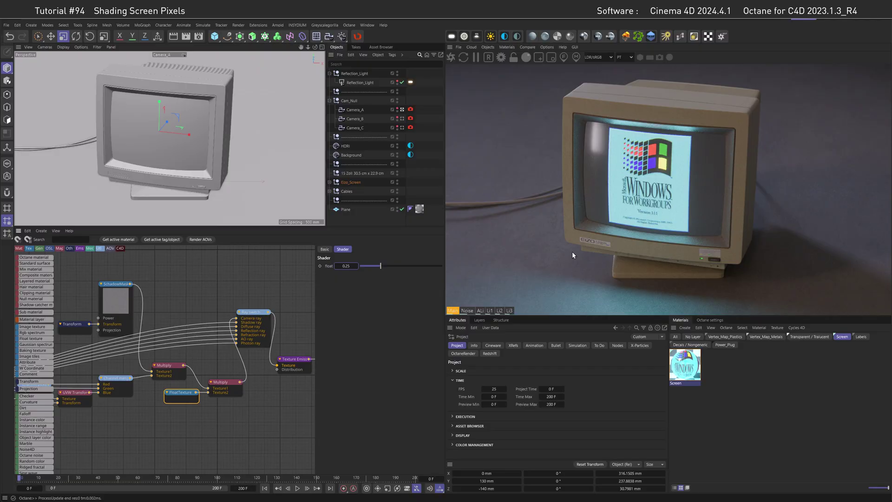
Leave Camera_A and orbit to a side view showing the screen glow on the floor.
{"action": "left_click", "coordinate": [403, 112]}
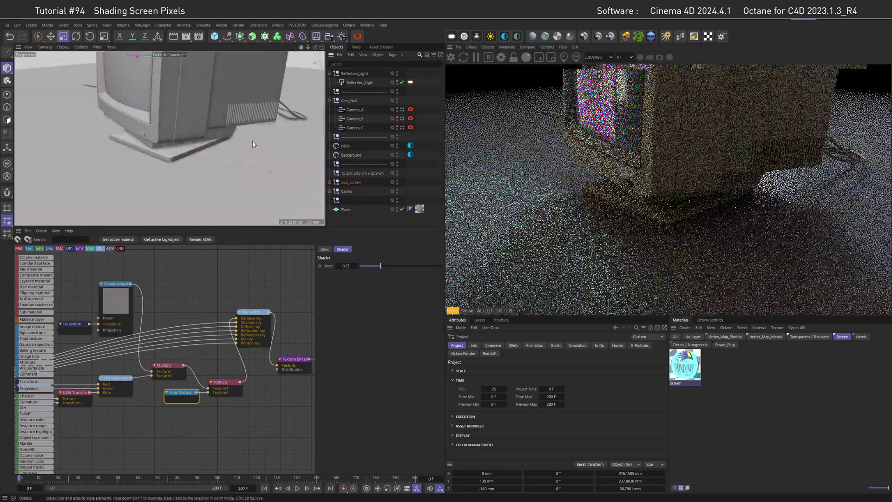
{"action": "mouse_move", "coordinate": [174, 126]}
{"action": "left_mouse_down", "text": "alt"}
{"action": "mouse_move", "coordinate": [270, 155]}
{"action": "mouse_move", "coordinate": [209, 126]}
{"action": "mouse_move", "coordinate": [265, 146]}
{"action": "left_mouse_up", "text": "alt"}
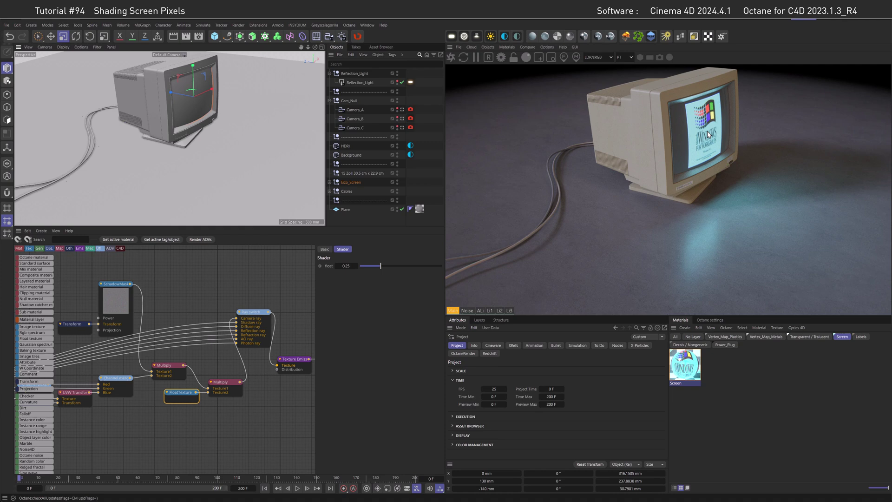
Tidy the Screen graph into a compact Ray Switch to Texture Emission chain.
{"action": "left_click", "coordinate": [172, 365]}
{"action": "mouse_move", "coordinate": [261, 311]}
{"action": "left_mouse_down"}
{"action": "mouse_move", "coordinate": [122, 386]}
{"action": "mouse_move", "coordinate": [228, 371]}
{"action": "mouse_move", "coordinate": [125, 328]}
{"action": "left_mouse_up"}
{"action": "left_click", "coordinate": [126, 383]}
{"action": "left_click", "coordinate": [91, 389]}
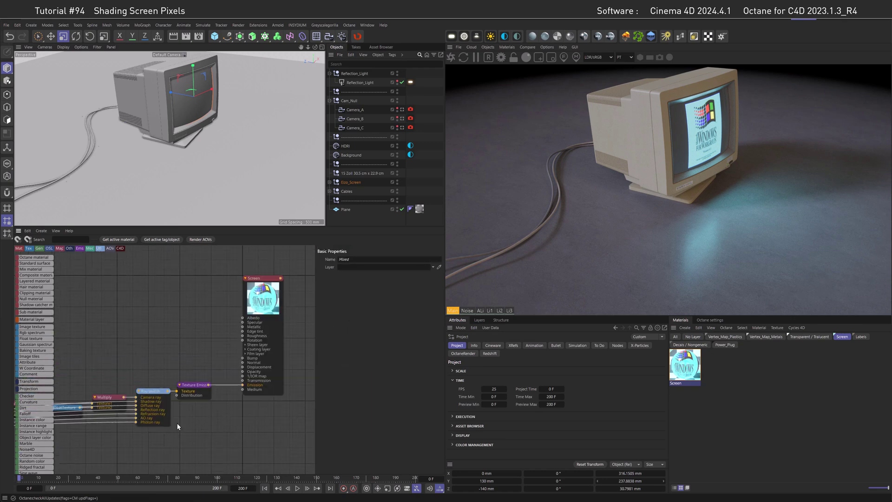